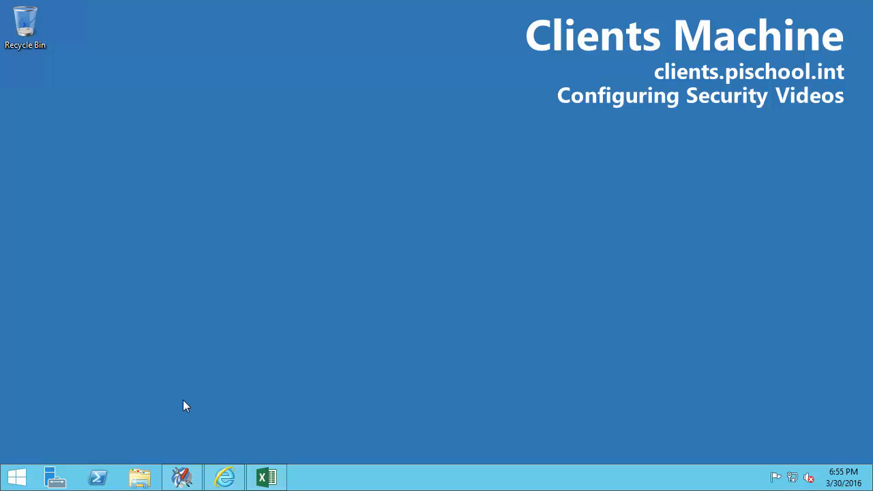
# - Bring up PI System Management Tools from the taskbar, connected to server PISRV1
pyautogui.moveTo(173, 483)
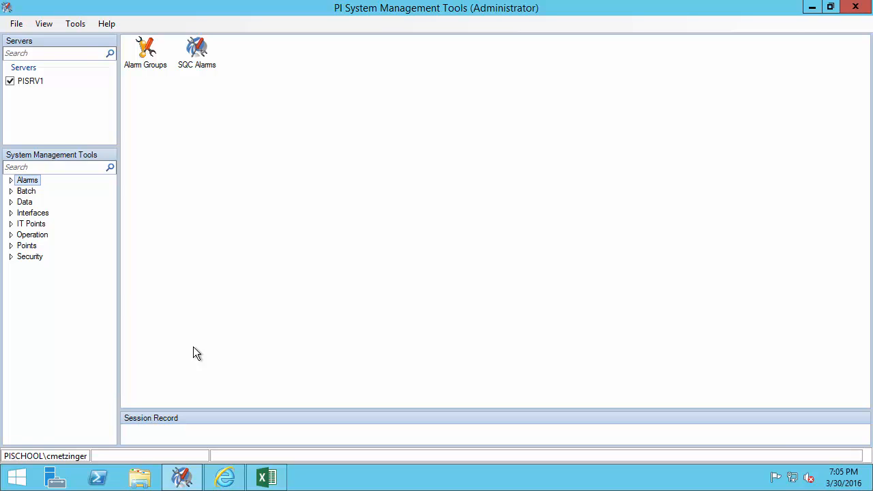
# - Open Point Builder and start a tag search with the mask 'sinusoid'
pyautogui.click(14, 247)
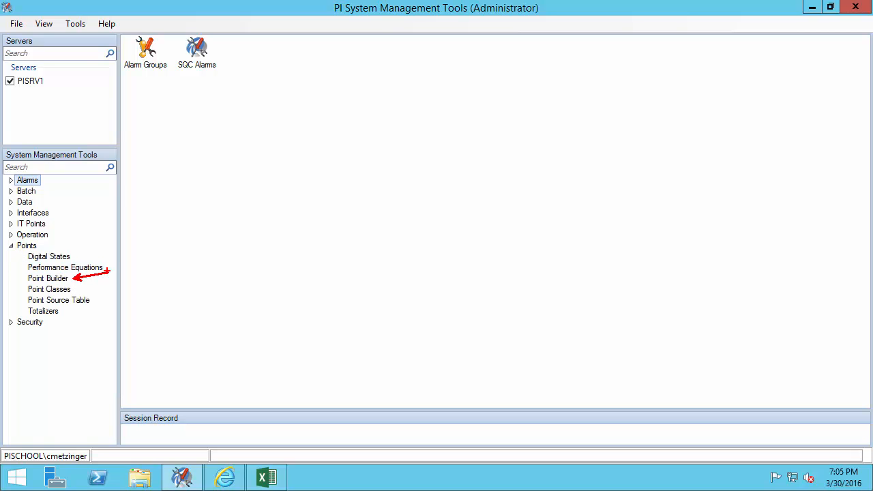
pyautogui.click(62, 277)
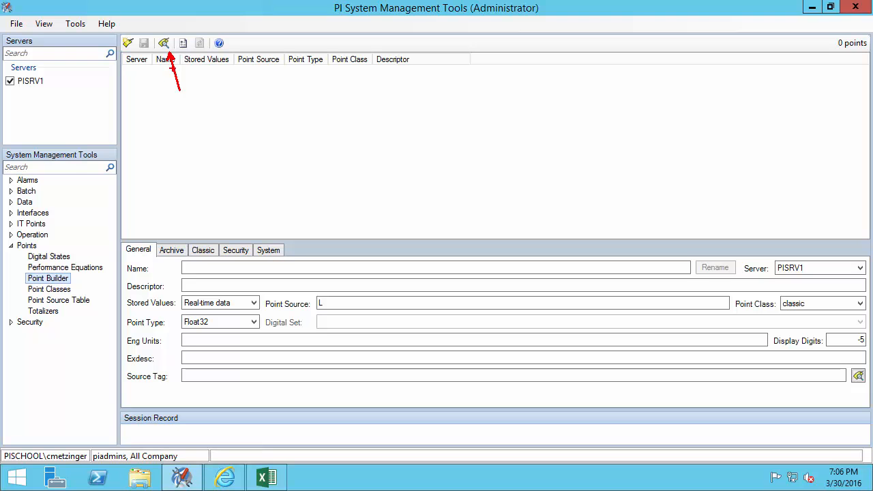
pyautogui.click(164, 42)
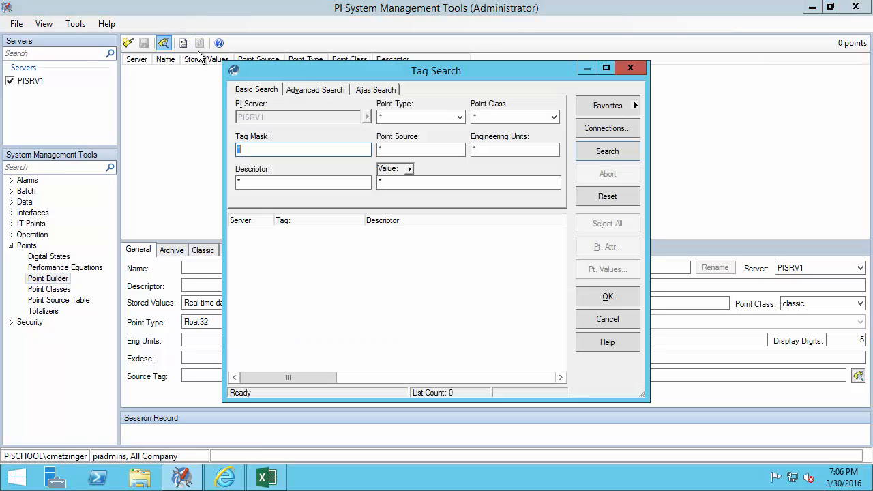
pyautogui.moveTo(375, 76); pyautogui.dragTo(635, 72)
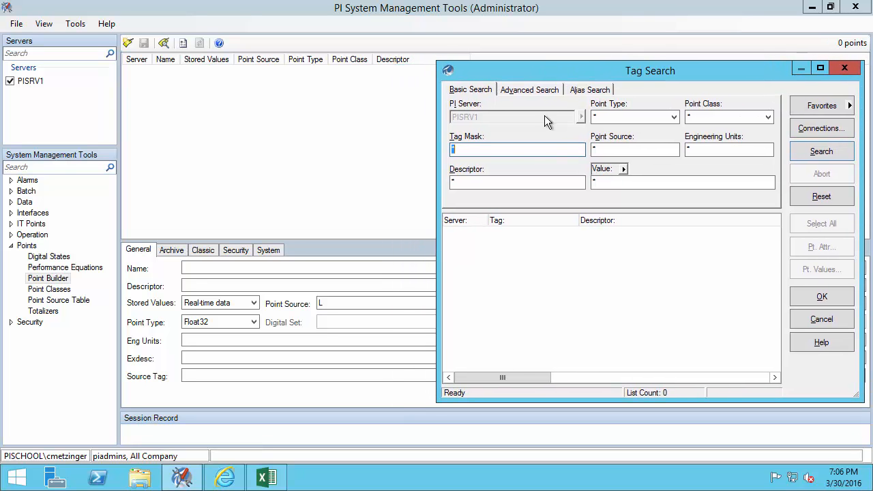
pyautogui.press('BackSpace')
pyautogui.write('sinusoid')
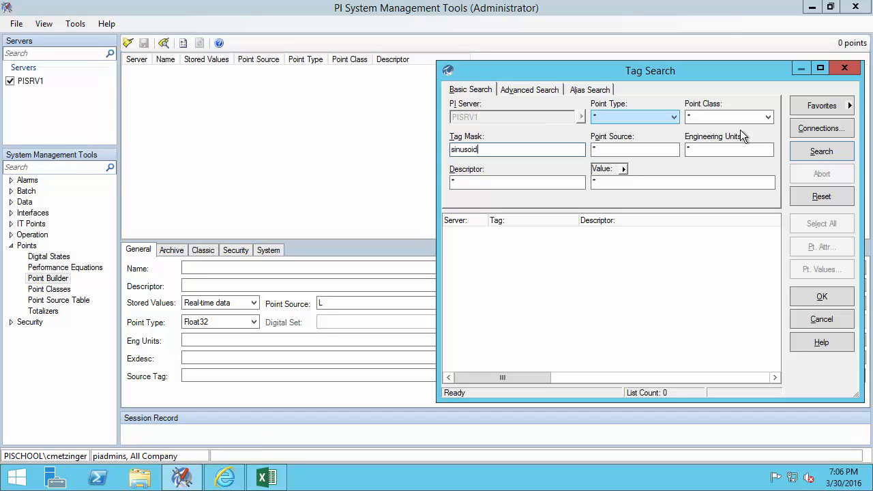
pyautogui.click(813, 156)
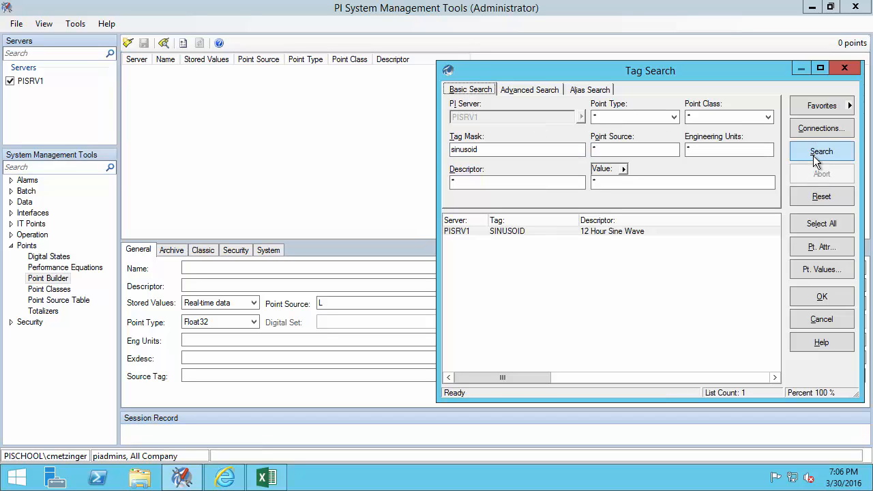
pyautogui.moveTo(658, 229)
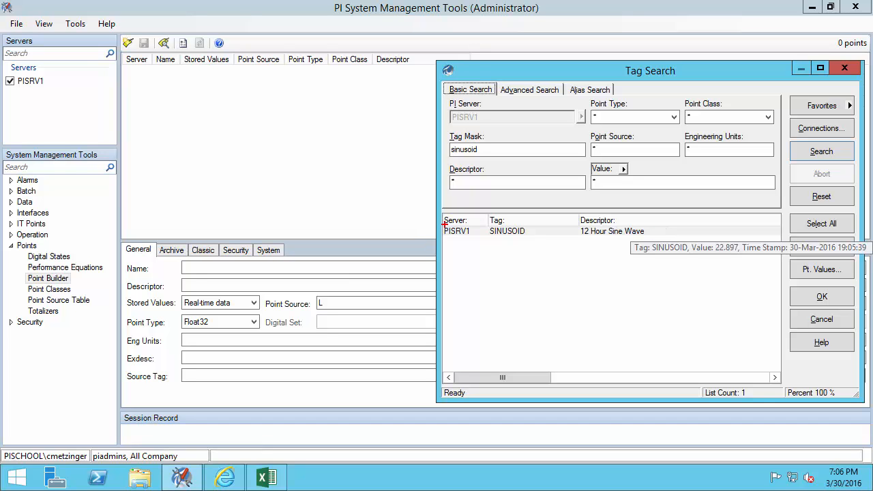
pyautogui.moveTo(507, 241)
pyautogui.mouseDown()
pyautogui.moveTo(654, 240)
pyautogui.moveTo(661, 204)
pyautogui.mouseUp()
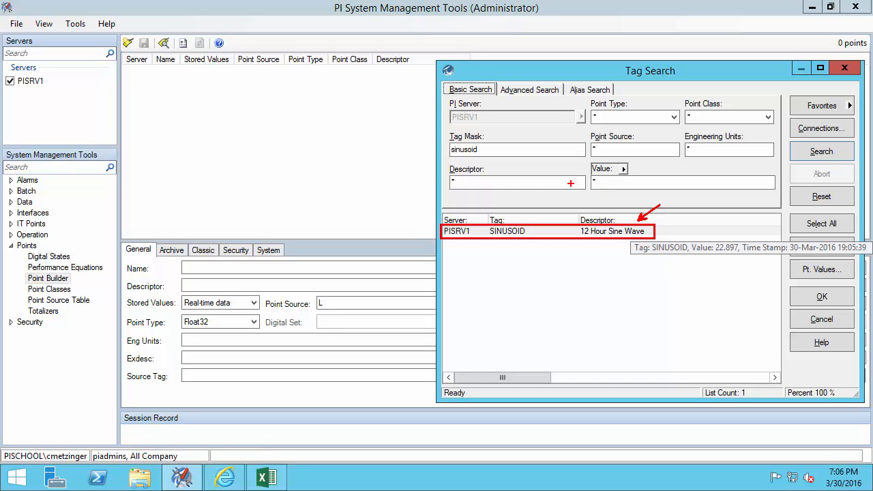
pyautogui.moveTo(128, 100); pyautogui.dragTo(128, 119)
pyautogui.write('I can see Sinusoid because...')
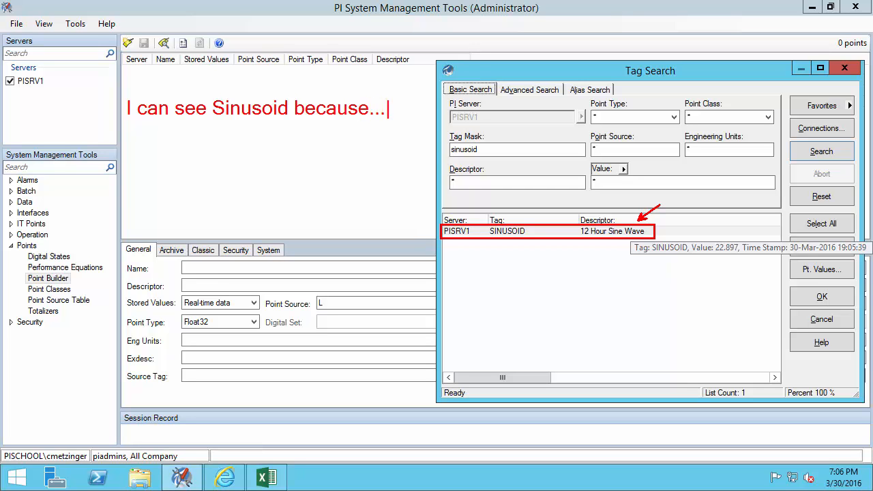
pyautogui.press('Return')
pyautogui.write('PIPOINT (r)')
pyautogui.press('Return')
pyautogui.write('Sinus')
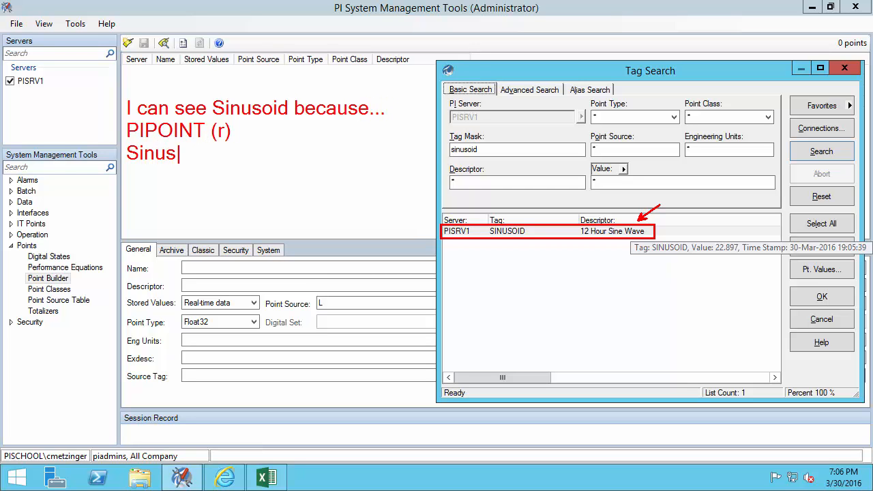
pyautogui.write('oid Point Security (r)')
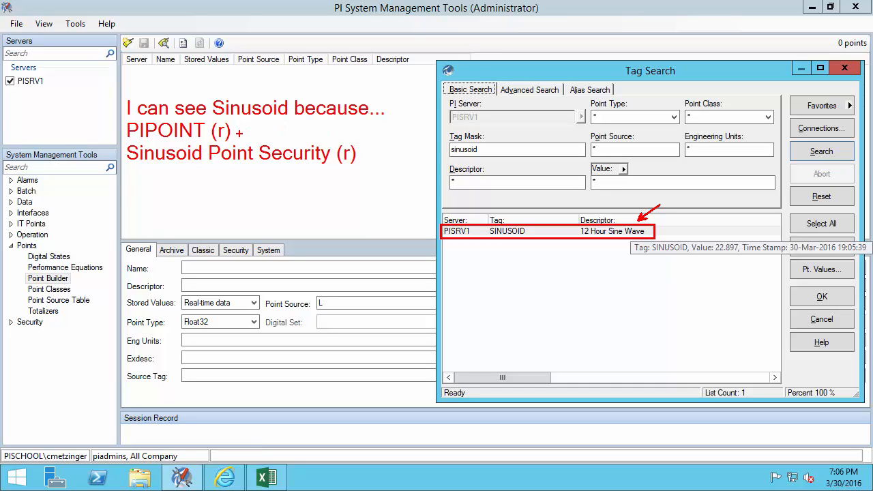
pyautogui.moveTo(238, 132)
pyautogui.mouseDown()
pyautogui.moveTo(242, 140)
pyautogui.moveTo(252, 124)
pyautogui.mouseUp()
pyautogui.moveTo(364, 153)
pyautogui.mouseDown()
pyautogui.moveTo(370, 161)
pyautogui.moveTo(380, 143)
pyautogui.mouseUp()
pyautogui.moveTo(442, 242)
pyautogui.mouseDown()
pyautogui.moveTo(591, 251)
pyautogui.moveTo(655, 243)
pyautogui.mouseUp()
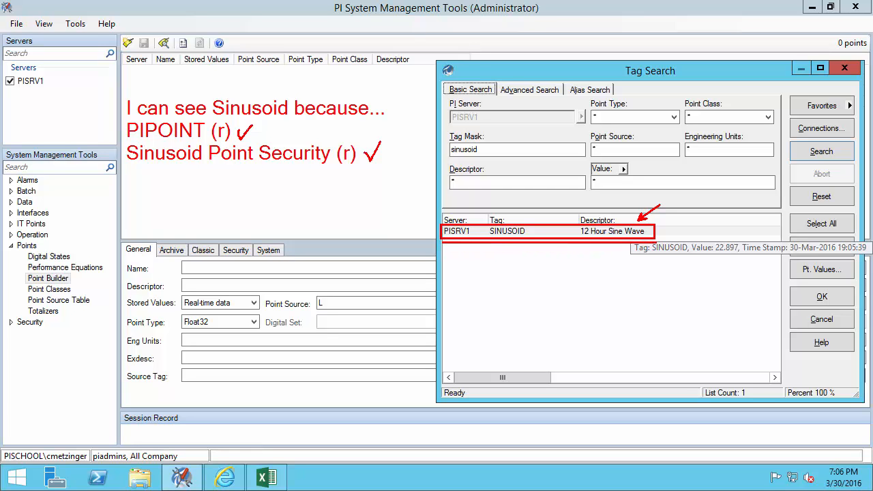
pyautogui.moveTo(740, 237); pyautogui.dragTo(762, 214)
pyautogui.press('t')
pyautogui.write('I can see')
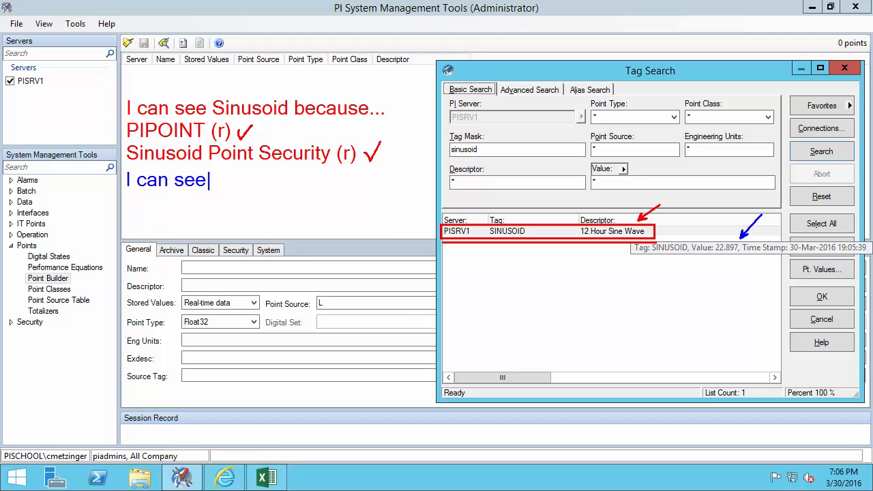
pyautogui.write(' data for Sinus')
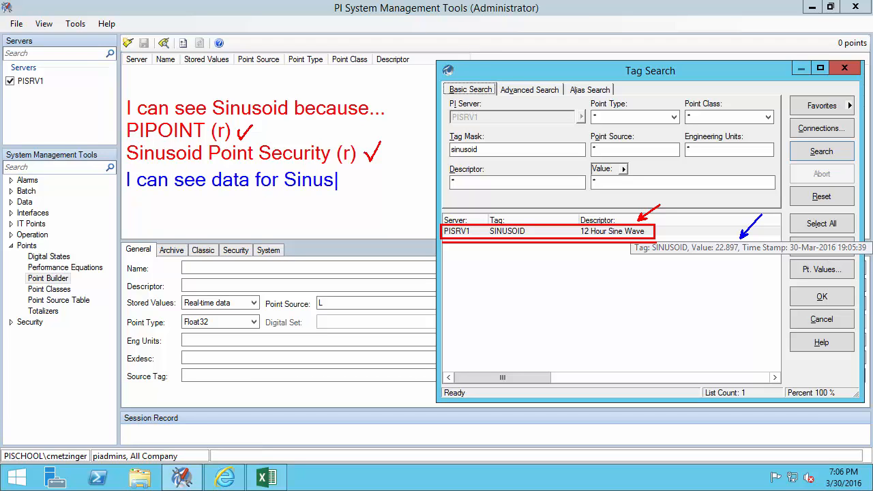
pyautogui.write('oid because...:')
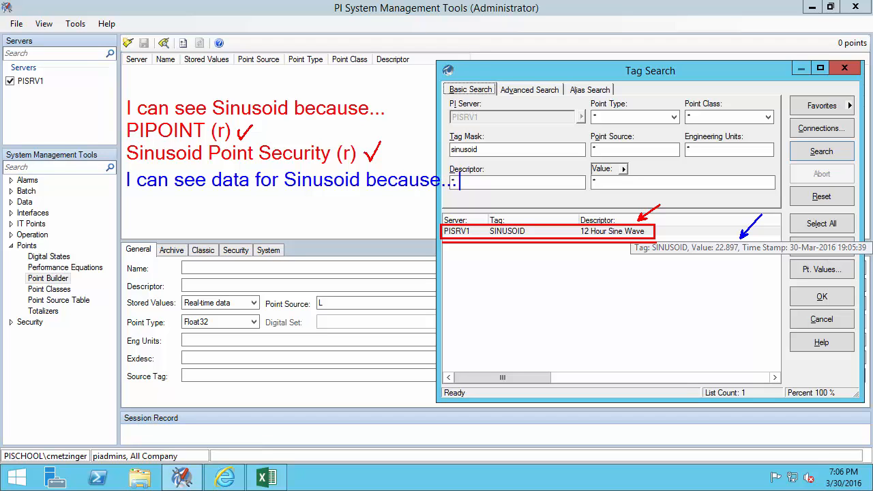
pyautogui.press('Return')
pyautogui.write('Sinusoid Data Security (r)')
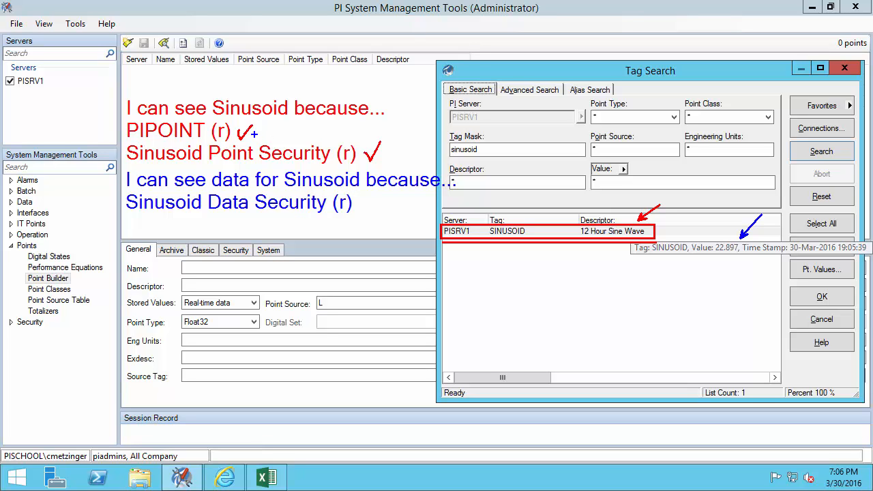
pyautogui.moveTo(261, 138); pyautogui.dragTo(269, 123)
pyautogui.moveTo(387, 154)
pyautogui.mouseDown()
pyautogui.moveTo(394, 161)
pyautogui.moveTo(401, 144)
pyautogui.mouseUp()
pyautogui.moveTo(361, 203); pyautogui.dragTo(368, 200)
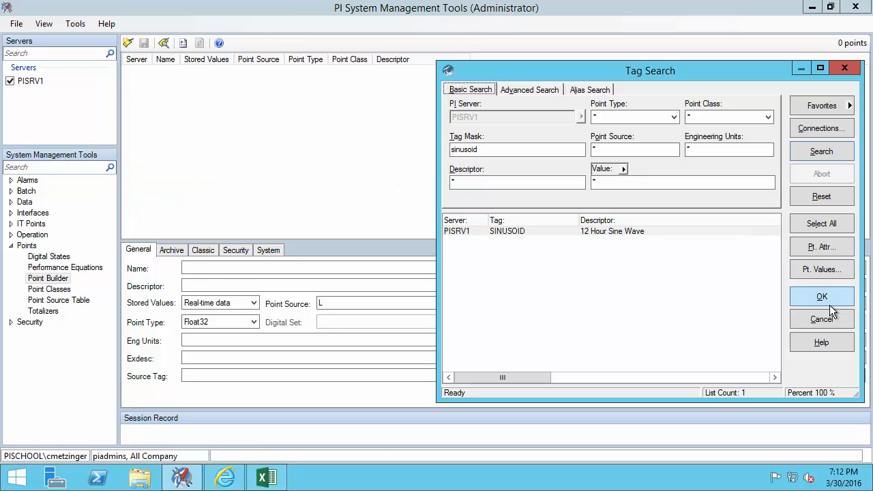
# - Load the SINUSOID point for editing, then open Security > Database Security
pyautogui.click(831, 297)
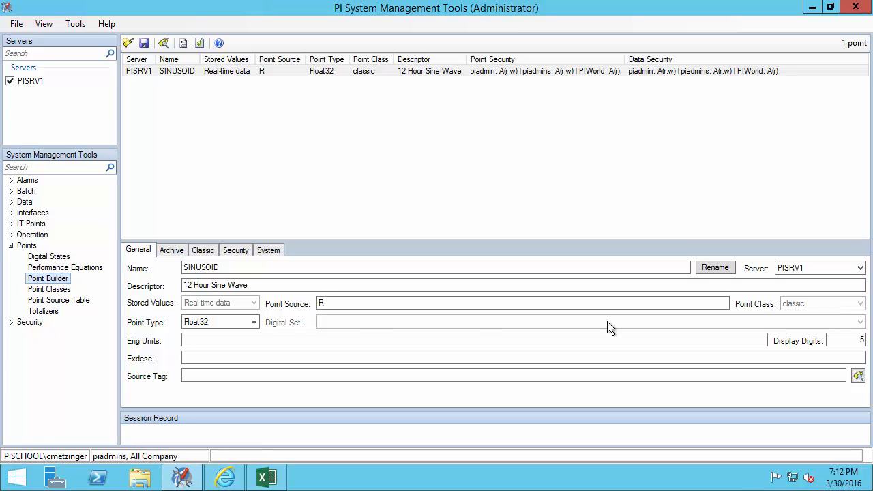
pyautogui.click(11, 322)
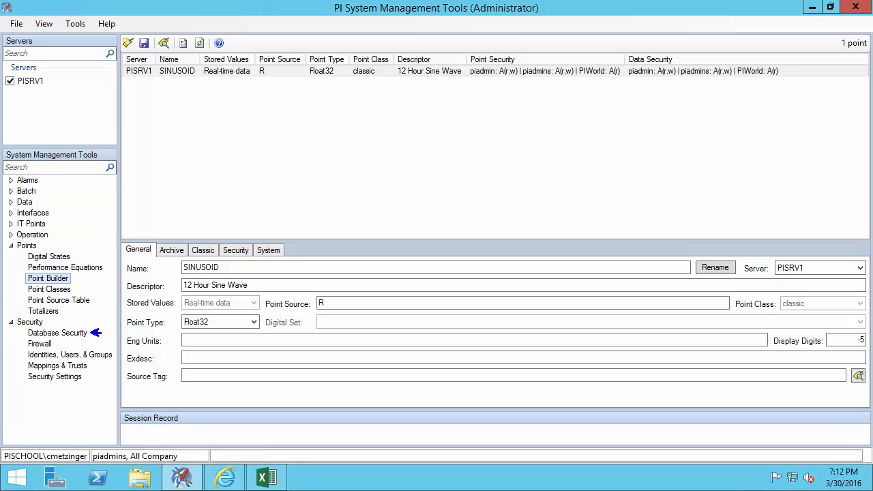
pyautogui.click(66, 335)
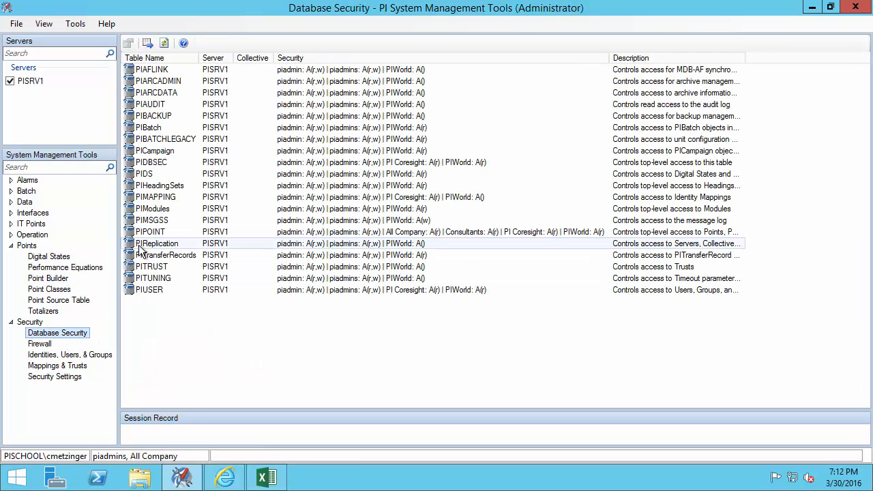
pyautogui.click(148, 233)
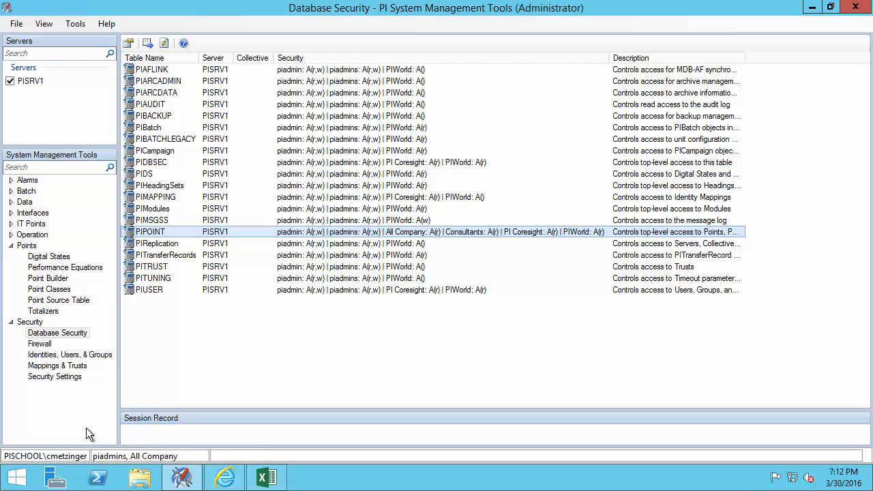
pyautogui.hotkey('ctrl', '2')
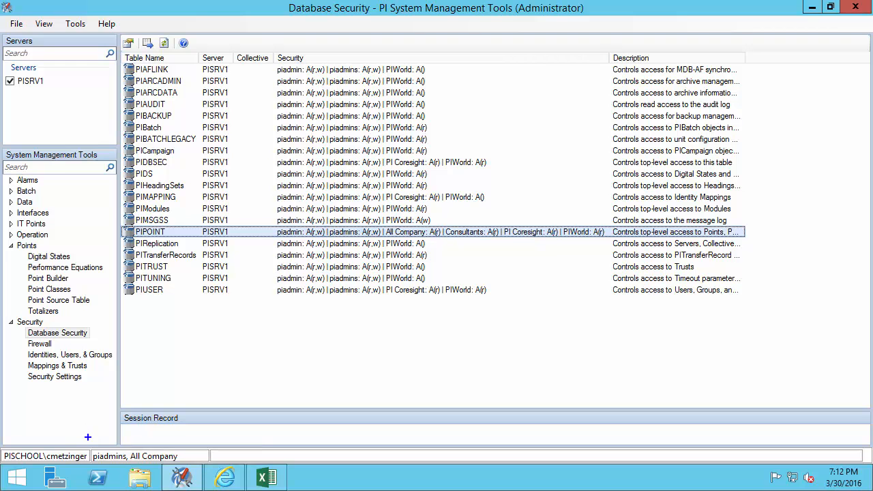
pyautogui.moveTo(91, 440); pyautogui.dragTo(77, 408)
pyautogui.moveTo(88, 448)
pyautogui.mouseDown()
pyautogui.moveTo(125, 462)
pyautogui.moveTo(193, 467)
pyautogui.mouseUp()
# - Return to Point Builder and show SINUSOID's Security tab with its point and data security lists
pyautogui.click(60, 281)
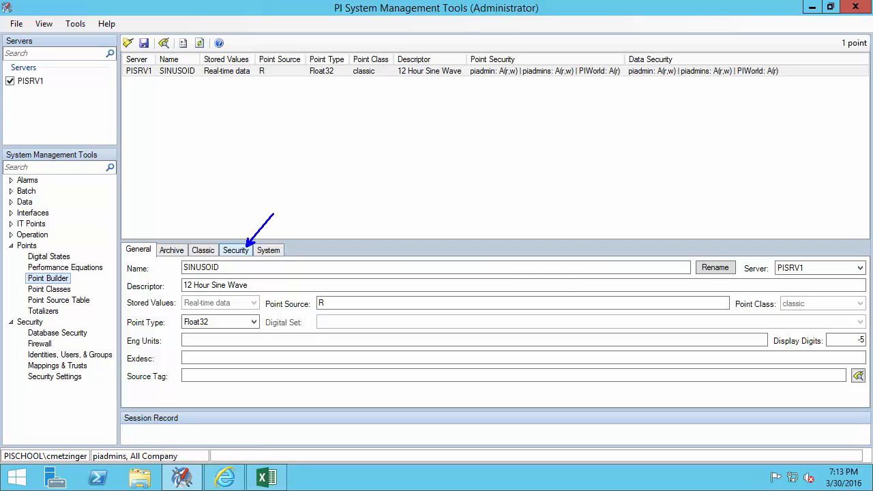
pyautogui.click(240, 252)
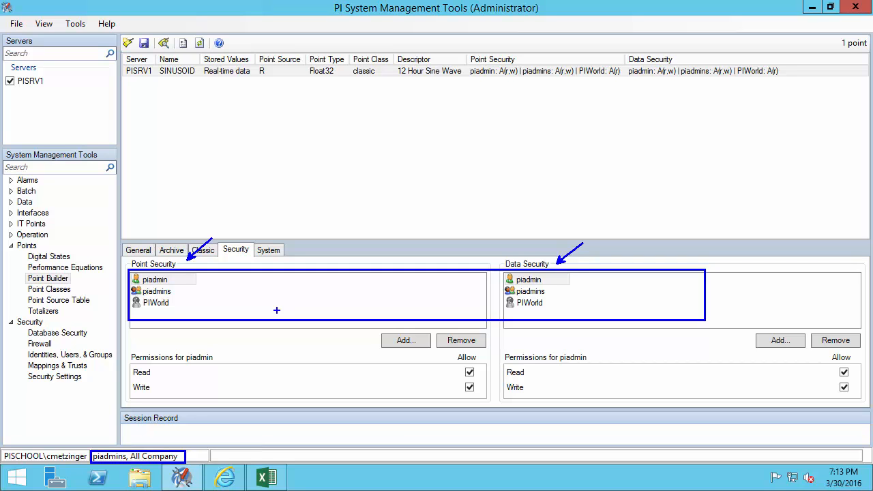
# - Select piadmins in both security lists to highlight its Read and Write permissions
pyautogui.click(155, 293)
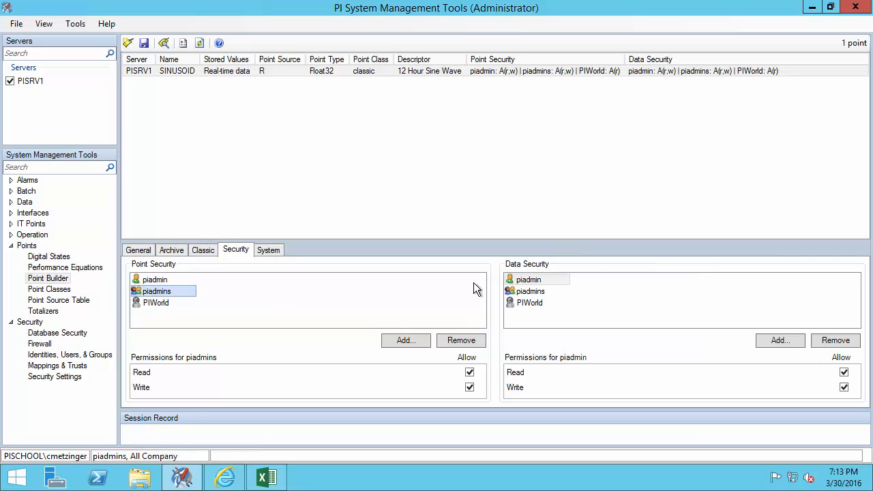
pyautogui.click(547, 293)
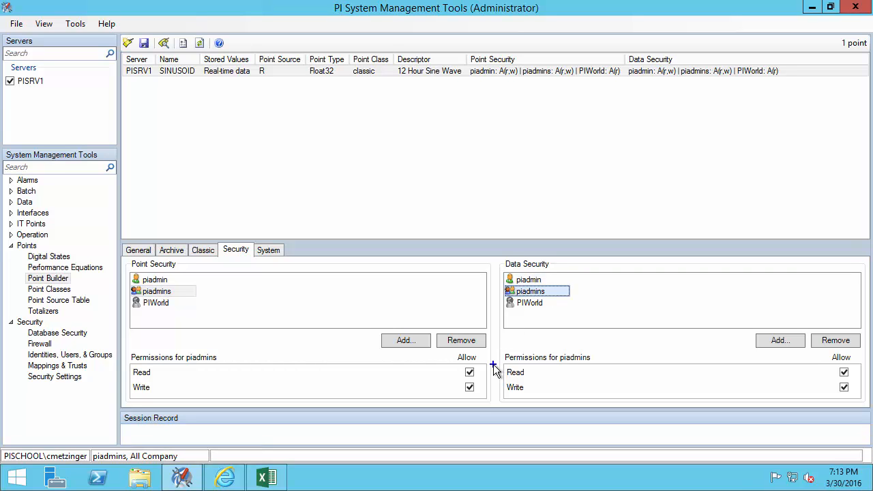
pyautogui.moveTo(458, 362); pyautogui.dragTo(481, 381)
pyautogui.moveTo(832, 364); pyautogui.dragTo(857, 380)
pyautogui.moveTo(837, 386); pyautogui.dragTo(799, 386)
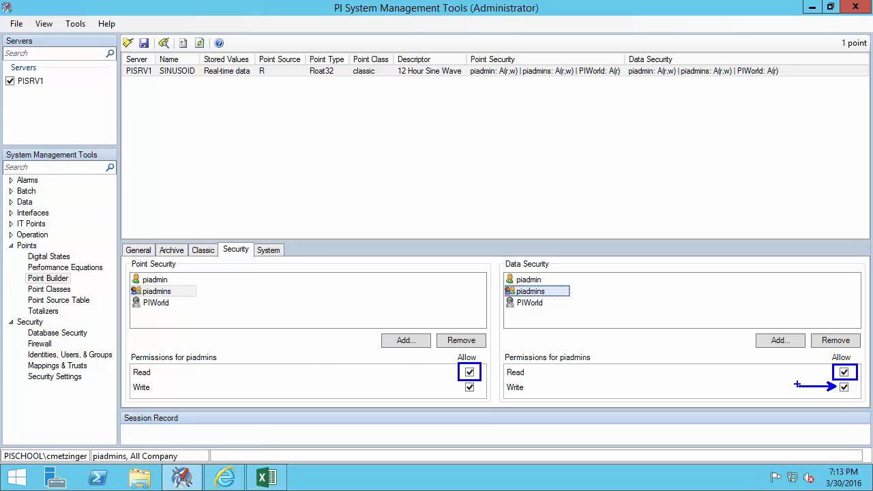
pyautogui.moveTo(463, 388); pyautogui.dragTo(426, 386)
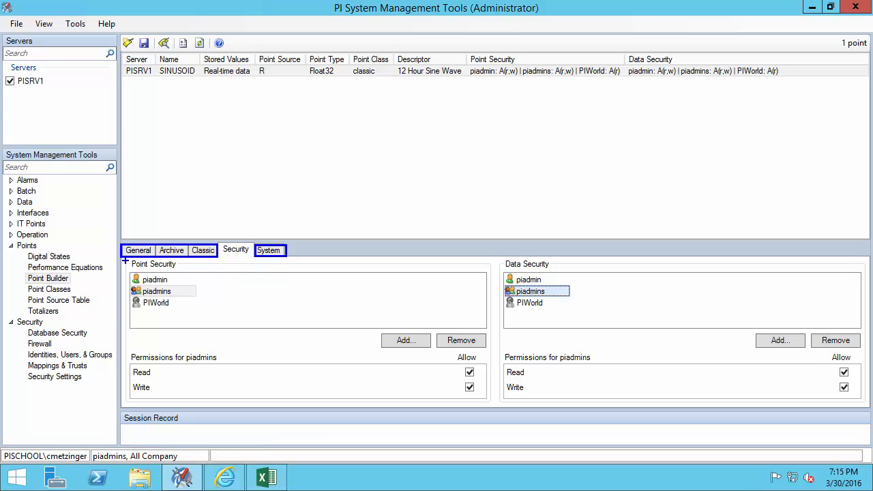
pyautogui.moveTo(125, 257); pyautogui.dragTo(181, 270)
pyautogui.moveTo(499, 259); pyautogui.dragTo(554, 275)
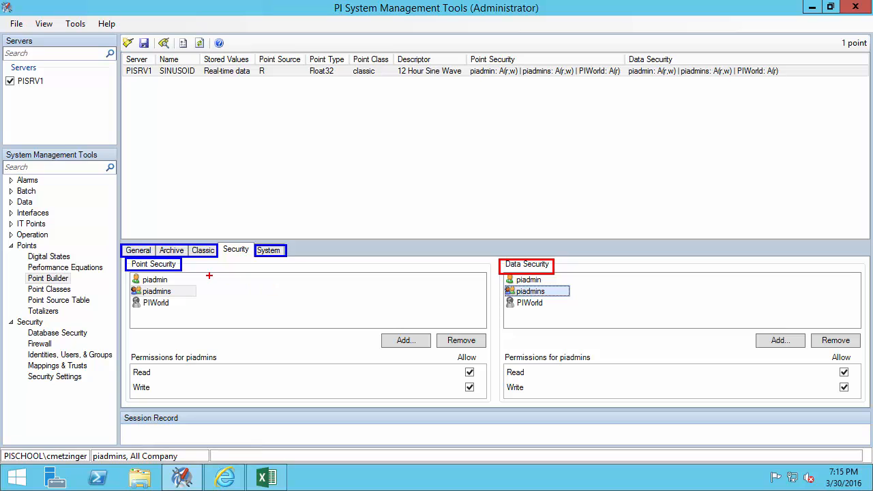
# - Append '(can be used for testing)' to SINUSOID's descriptor and save the point
pyautogui.press('Escape')
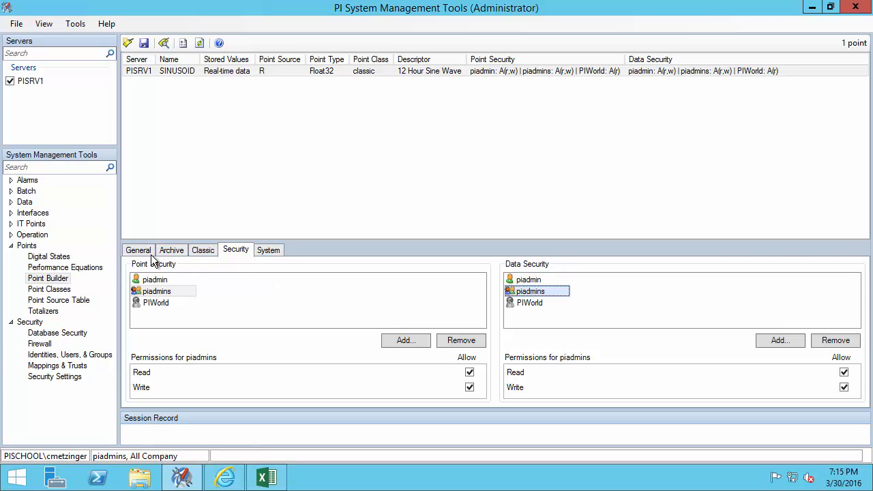
pyautogui.click(145, 250)
pyautogui.click(270, 286)
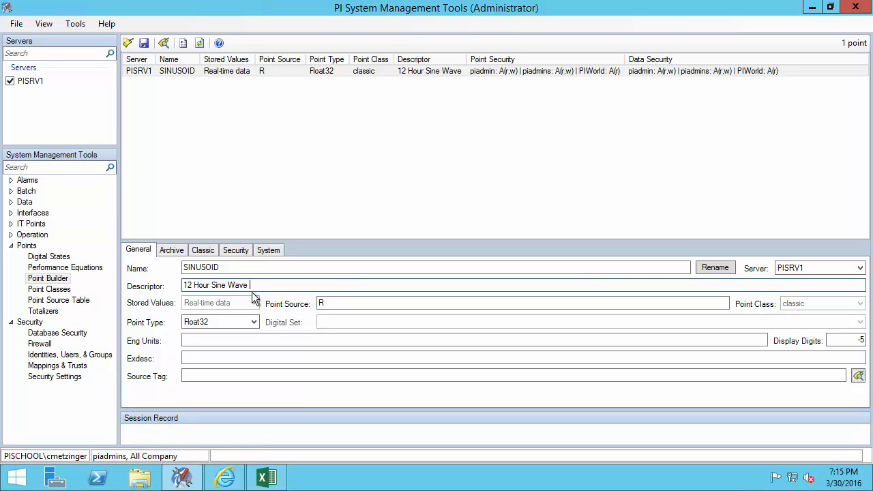
pyautogui.write('(')
pyautogui.write('can b')
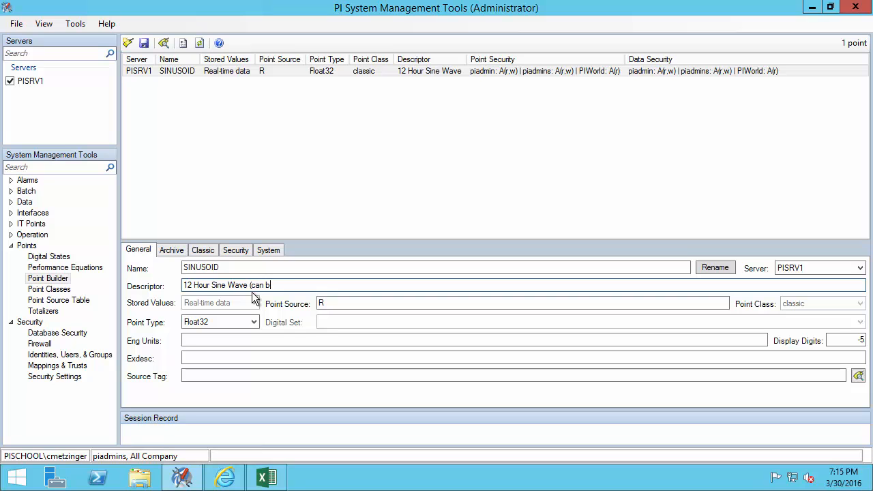
pyautogui.write('e used for testing)')
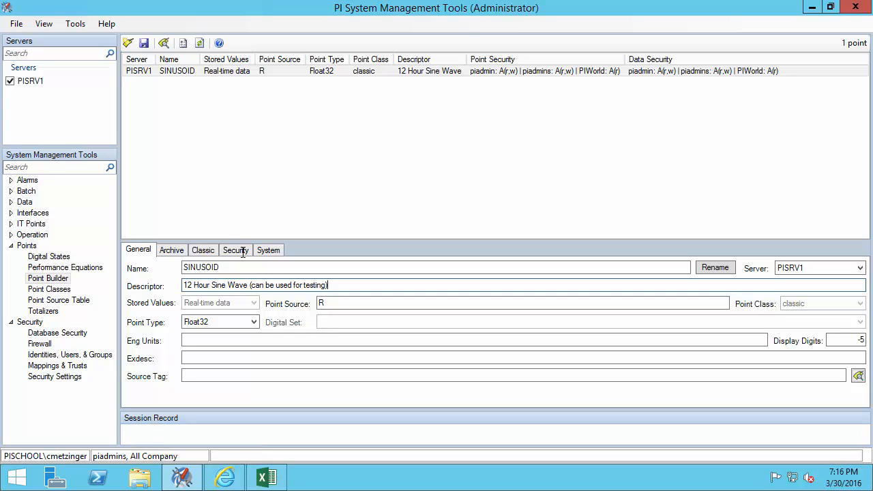
pyautogui.click(143, 44)
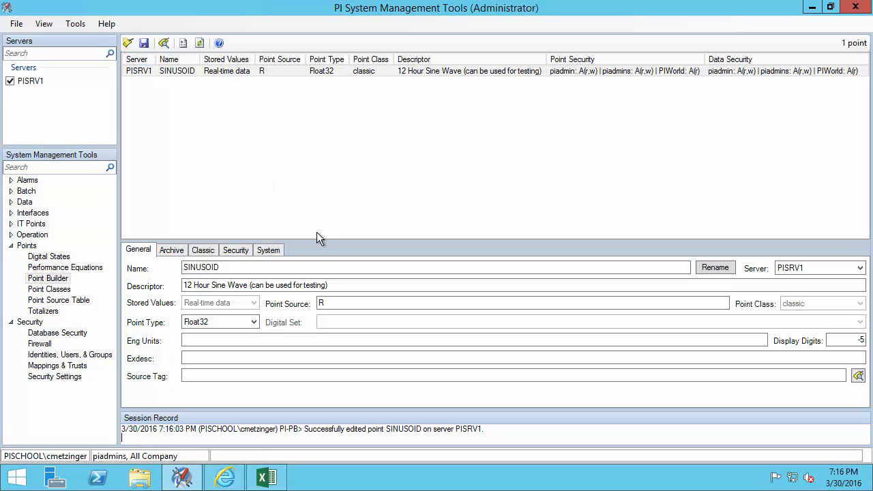
pyautogui.moveTo(490, 427); pyautogui.dragTo(526, 408)
pyautogui.press('Escape')
# - Show SINUSOID's security lists and preview the Point Security identity picker without adding anyone
pyautogui.click(245, 251)
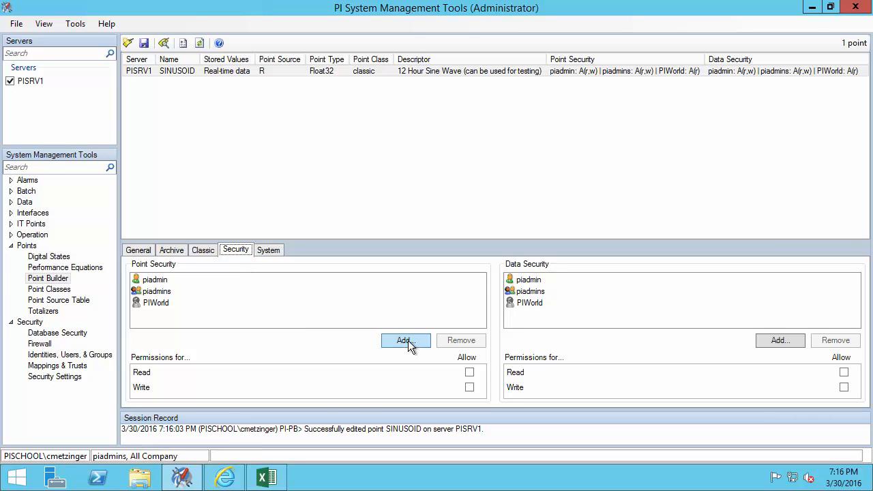
pyautogui.click(406, 340)
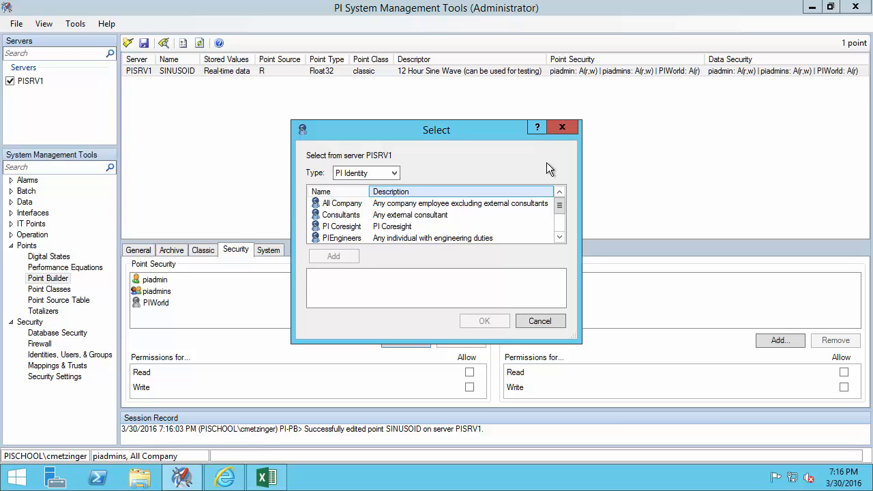
pyautogui.click(559, 128)
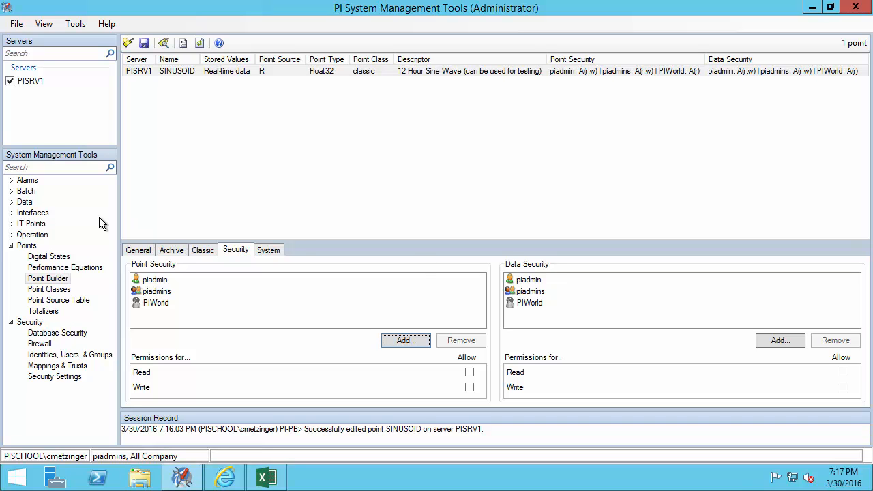
# - Load SINUSOID's archived events in the Archive Editor
pyautogui.click(11, 202)
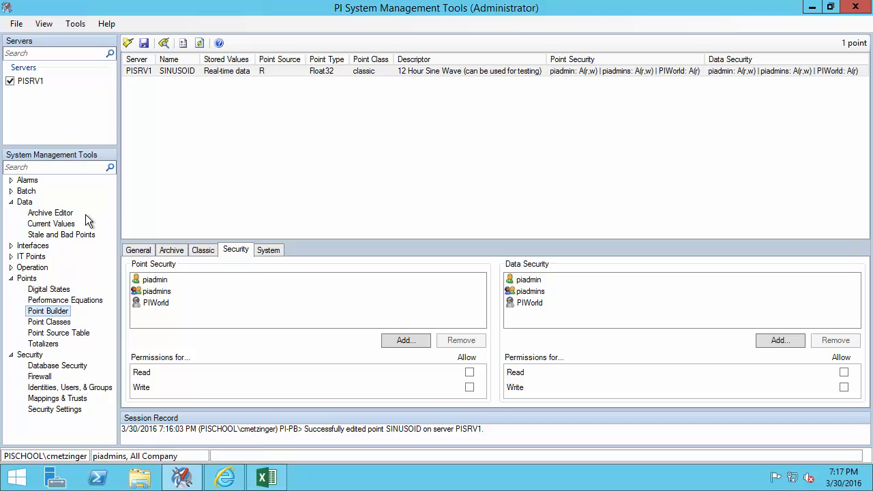
pyautogui.click(79, 215)
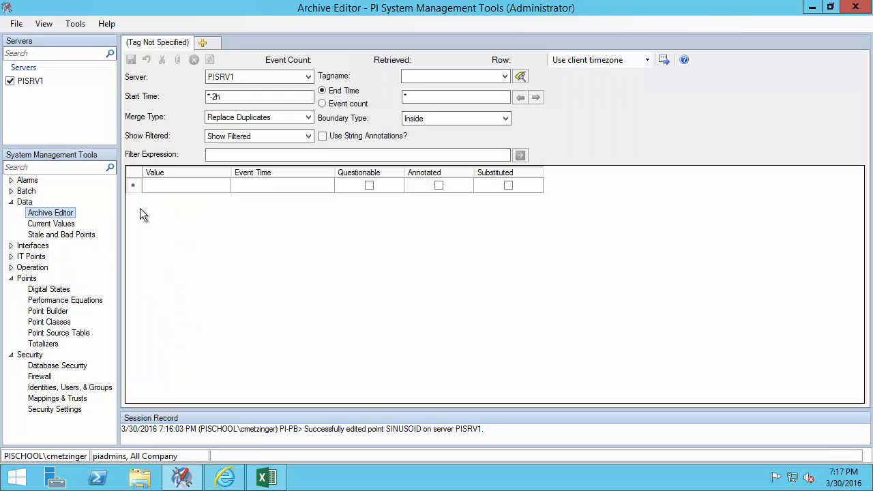
pyautogui.click(416, 76)
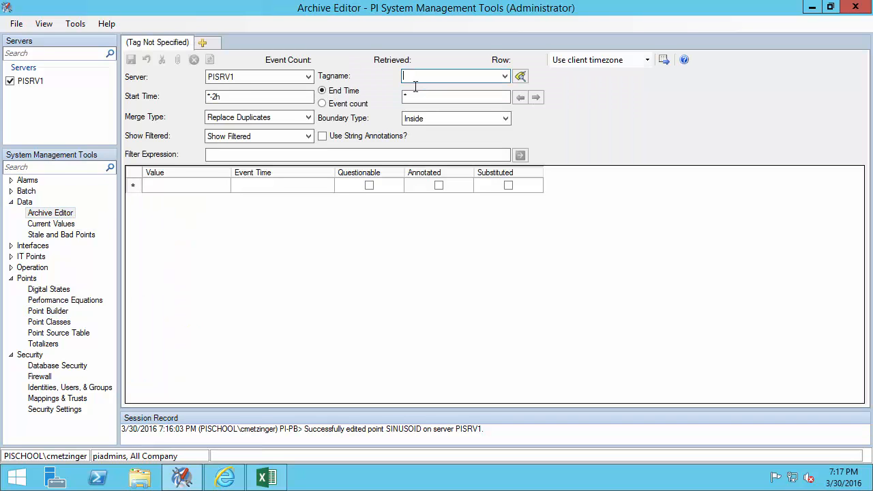
pyautogui.write('sinusoid')
pyautogui.press('Return')
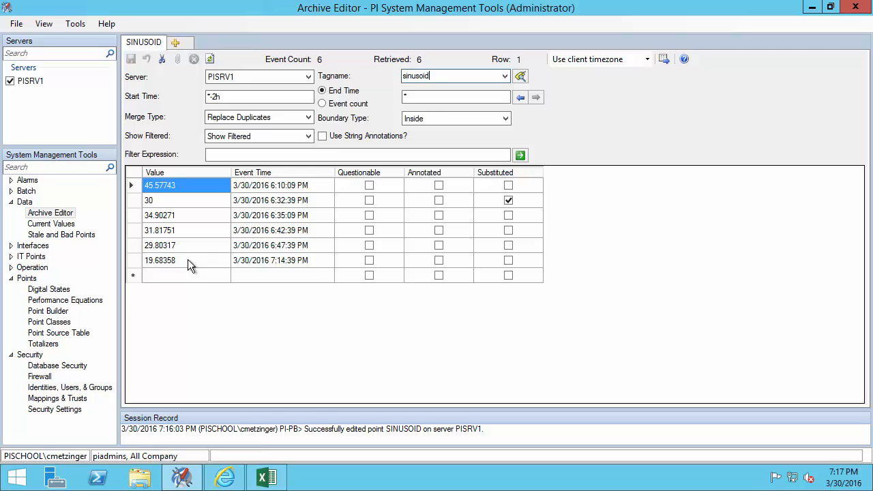
# - Change the 7:14:39 PM value 19.68358 to 15 and save the archive edit
pyautogui.click(187, 260)
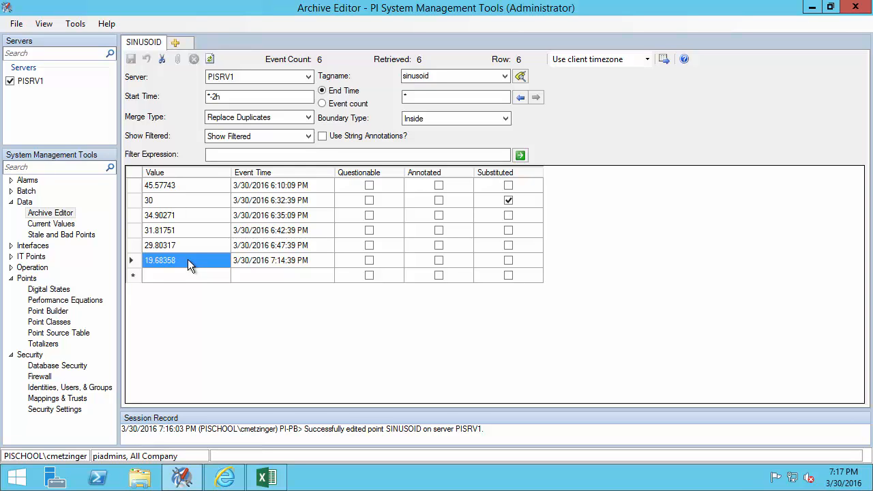
pyautogui.write('15')
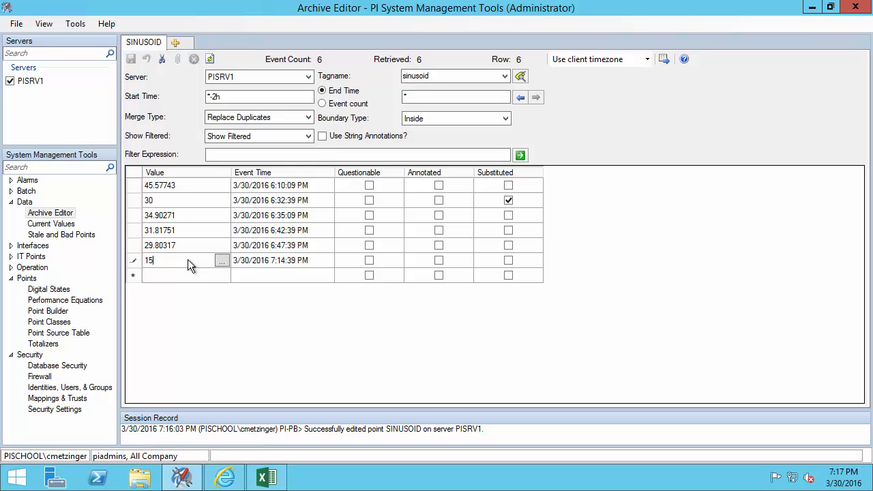
pyautogui.press('Return')
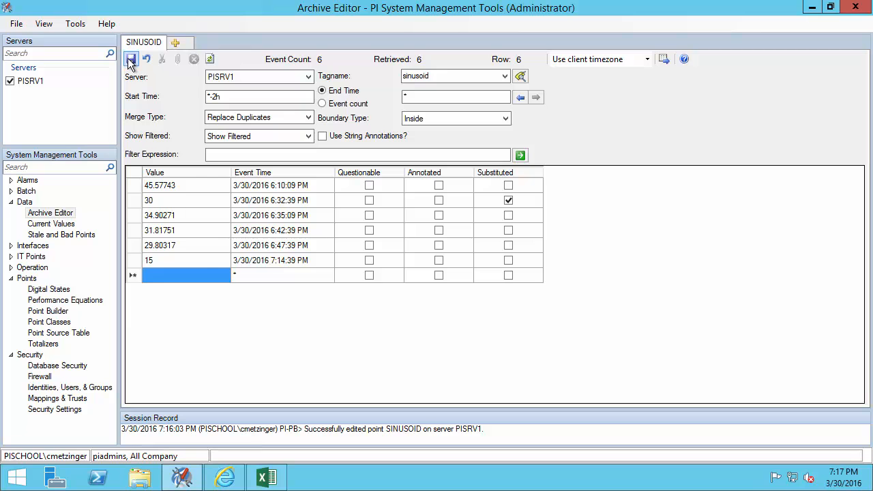
pyautogui.click(131, 60)
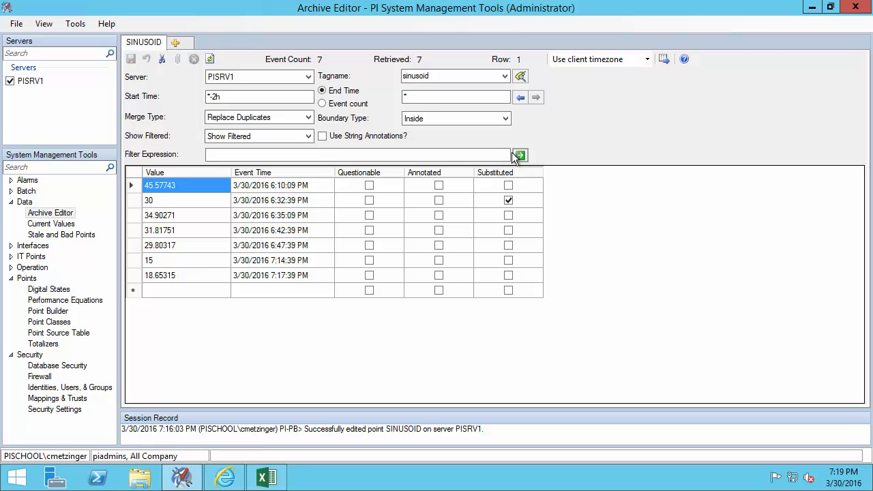
# - Return to Point Builder and preview the Data Security identity picker, then cancel it
pyautogui.click(49, 313)
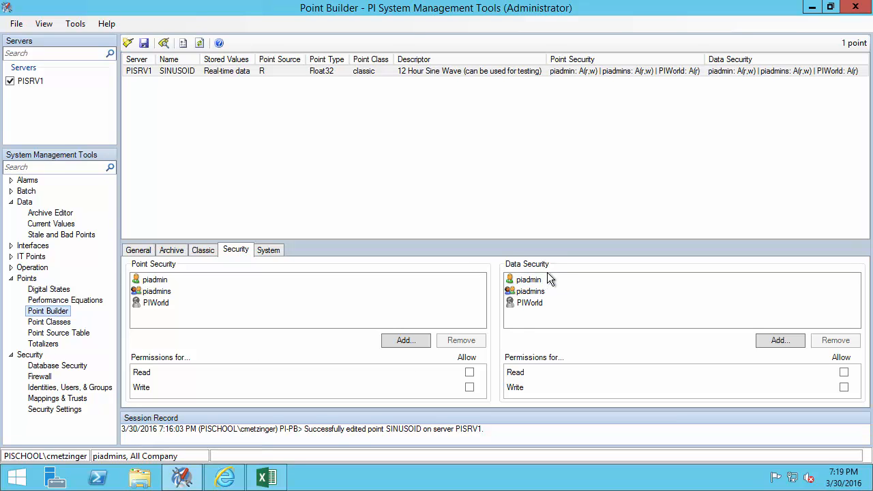
pyautogui.click(792, 341)
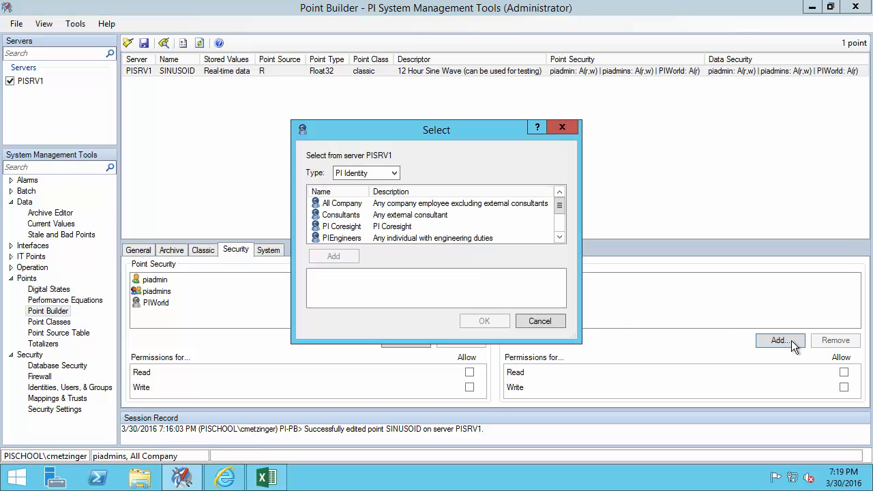
pyautogui.click(551, 323)
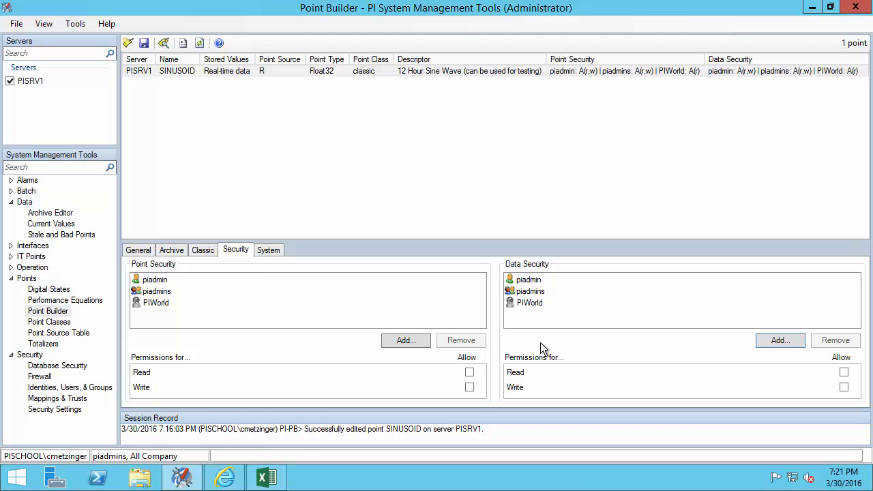
# - Show the PI Live Library permissions table, highlighting PIPOINT, PtSecurity and DataSecurity rights for Points tasks
pyautogui.click(217, 480)
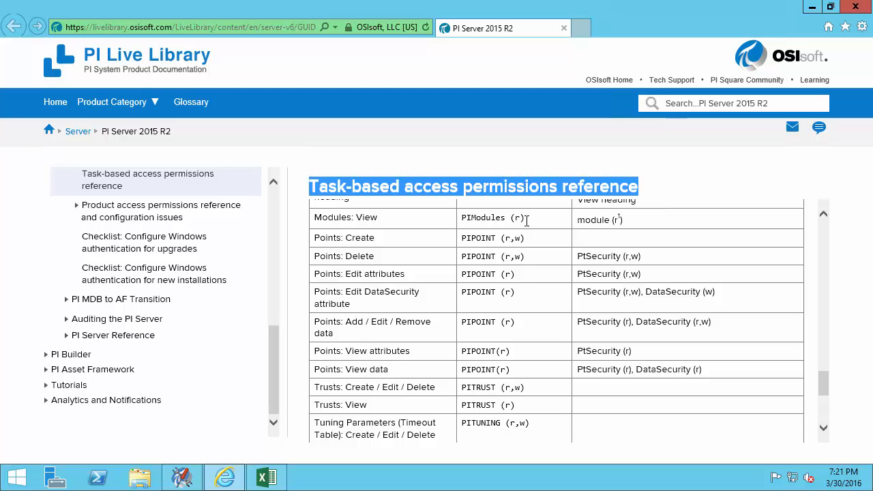
pyautogui.moveTo(312, 231)
pyautogui.mouseDown()
pyautogui.moveTo(353, 310)
pyautogui.moveTo(429, 361)
pyautogui.moveTo(474, 372)
pyautogui.moveTo(722, 381)
pyautogui.mouseUp()
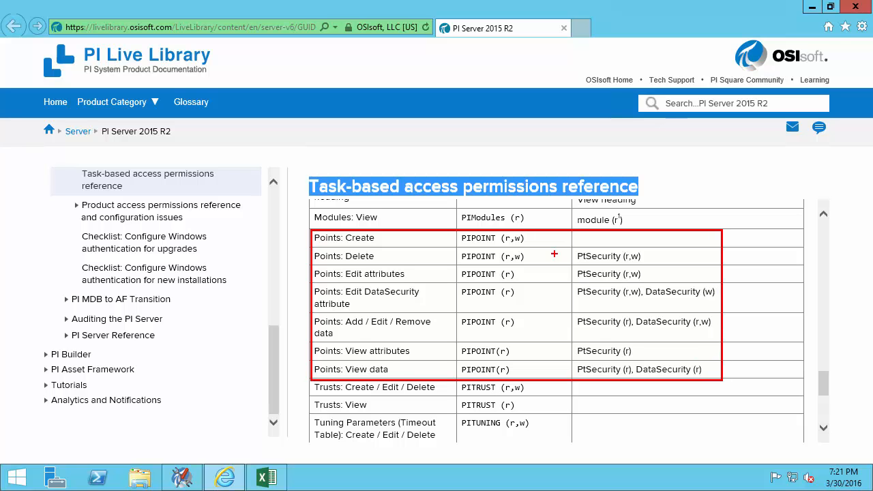
pyautogui.moveTo(530, 238); pyautogui.dragTo(591, 215)
pyautogui.moveTo(655, 256); pyautogui.dragTo(706, 234)
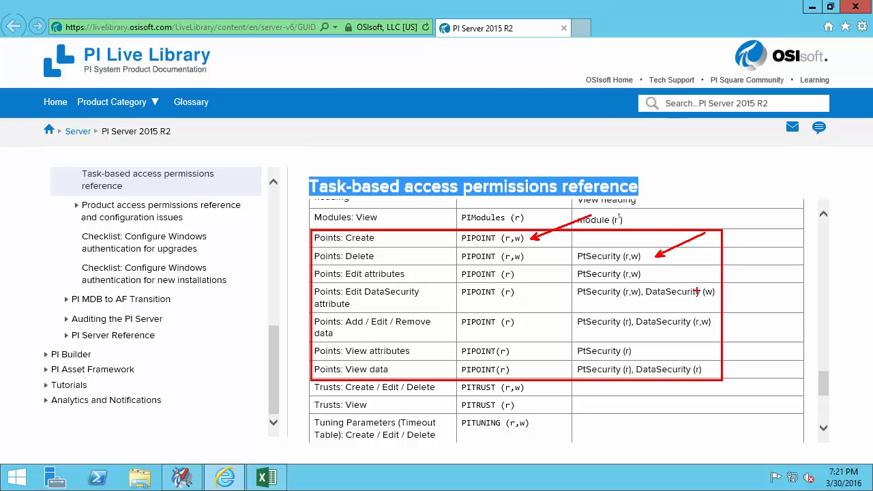
pyautogui.moveTo(689, 284); pyautogui.dragTo(715, 258)
pyautogui.moveTo(311, 361)
pyautogui.mouseDown()
pyautogui.moveTo(332, 378)
pyautogui.moveTo(724, 379)
pyautogui.mouseUp()
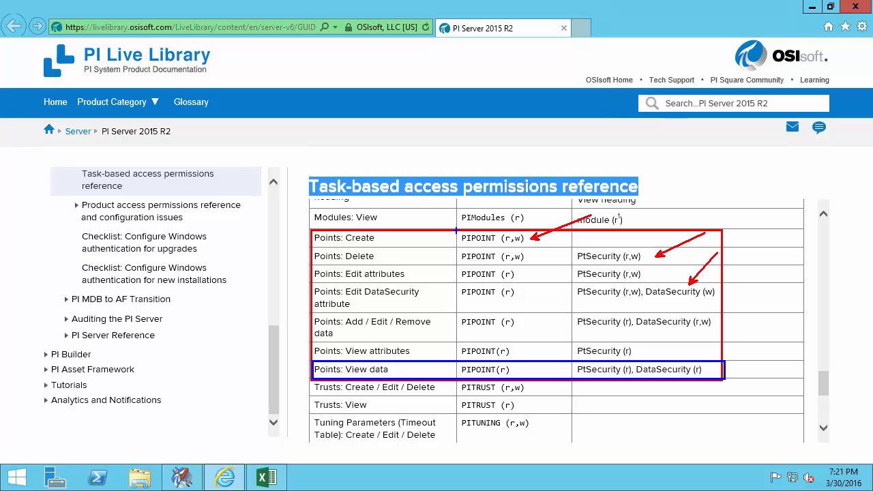
pyautogui.moveTo(456, 231)
pyautogui.mouseDown()
pyautogui.moveTo(477, 314)
pyautogui.moveTo(509, 372)
pyautogui.moveTo(565, 380)
pyautogui.mouseUp()
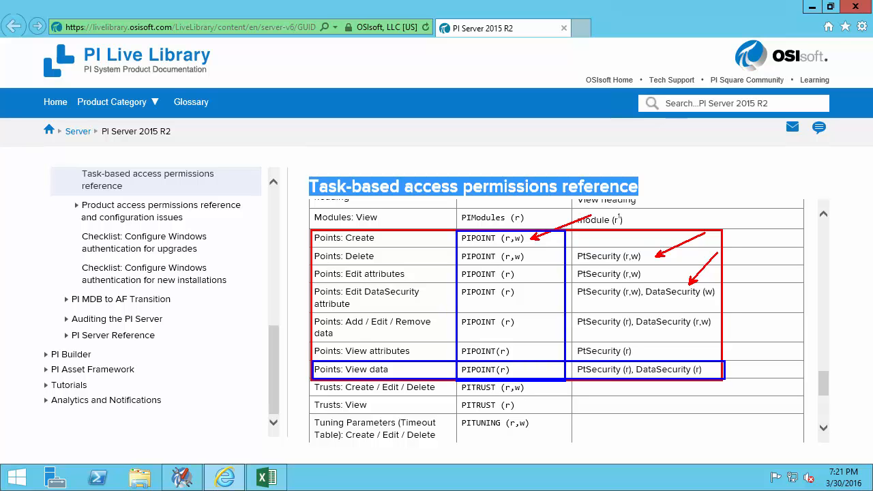
pyautogui.press('Escape')
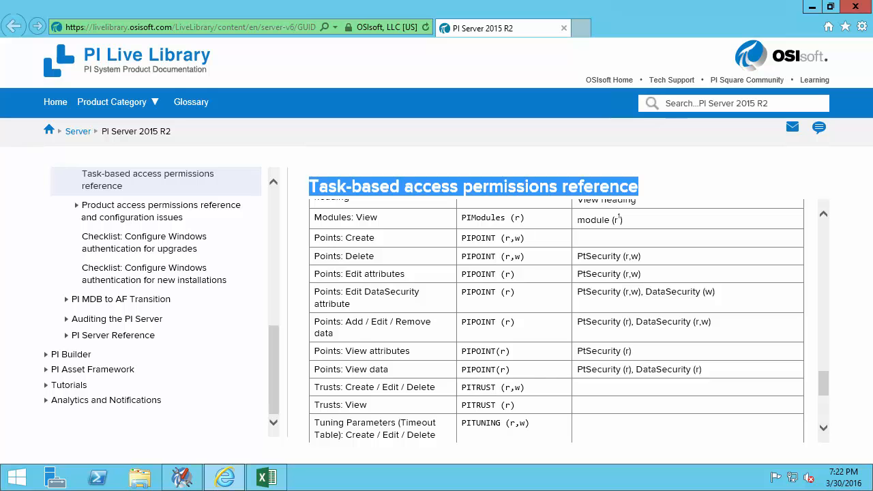
# - Back in SMT, search tags with mask pump5* and select Pump5.Status from the five results
pyautogui.click(183, 480)
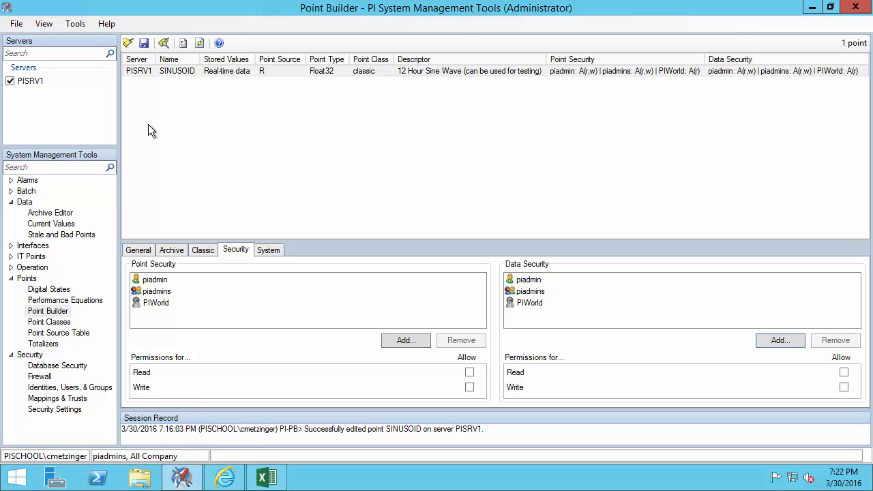
pyautogui.click(165, 43)
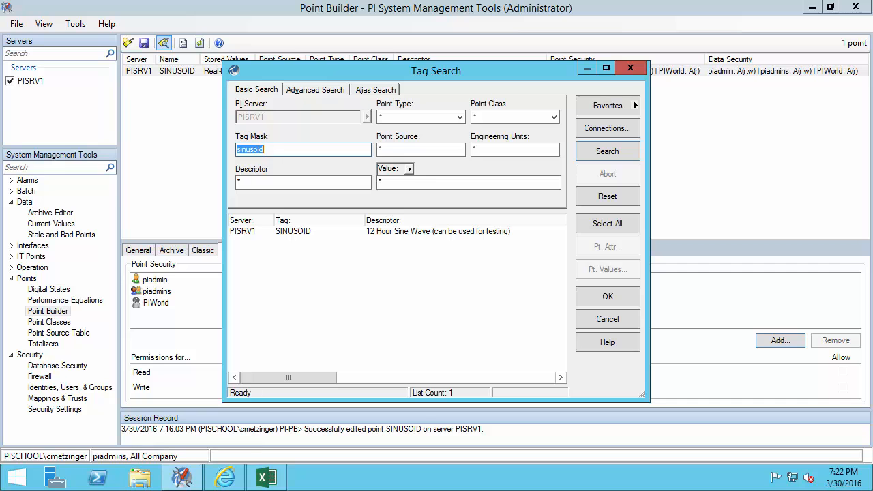
pyautogui.write('pump5*')
pyautogui.press('Return')
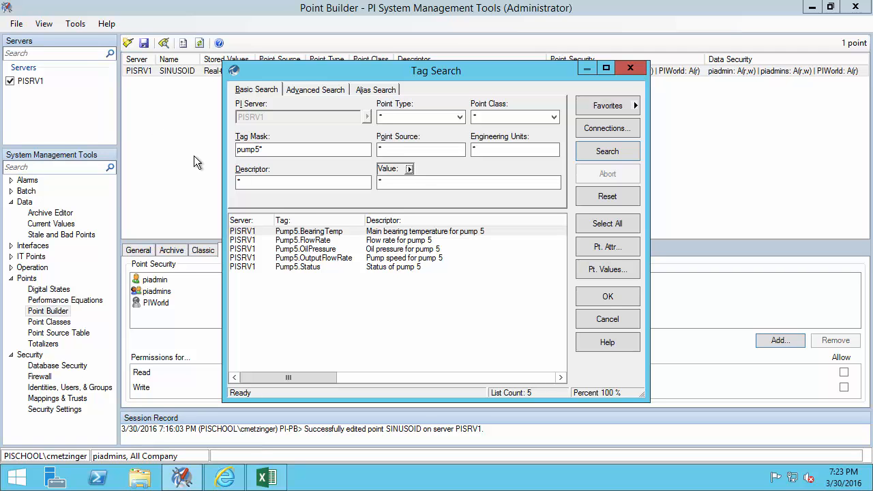
pyautogui.click(326, 267)
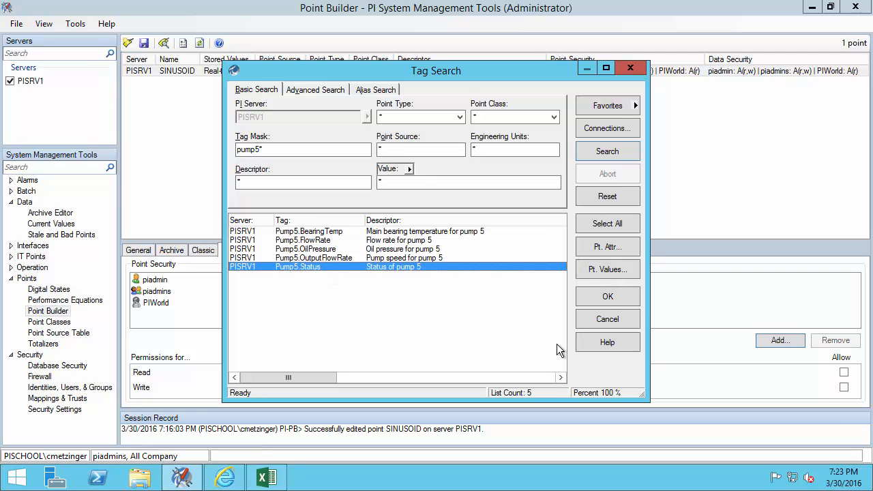
# - Load Pump5.Status into Point Builder and view its security listing piadmin, piadmins and PIWorld
pyautogui.click(632, 301)
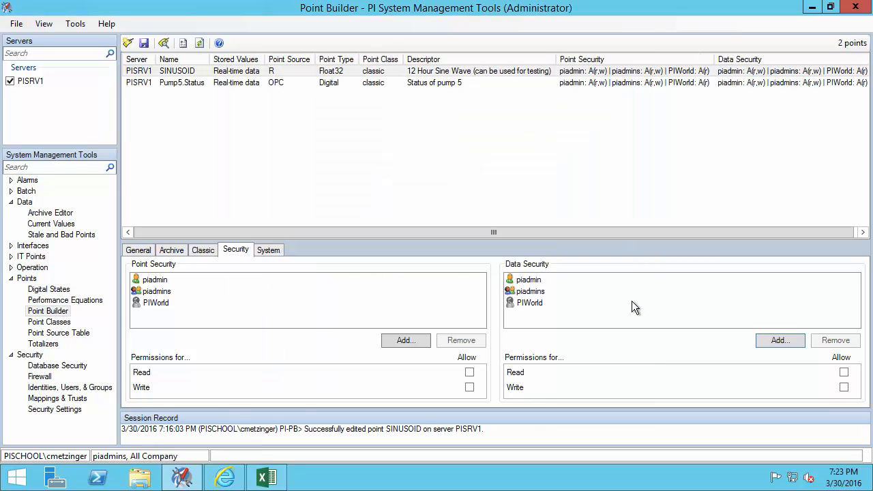
pyautogui.click(197, 89)
pyautogui.click(138, 250)
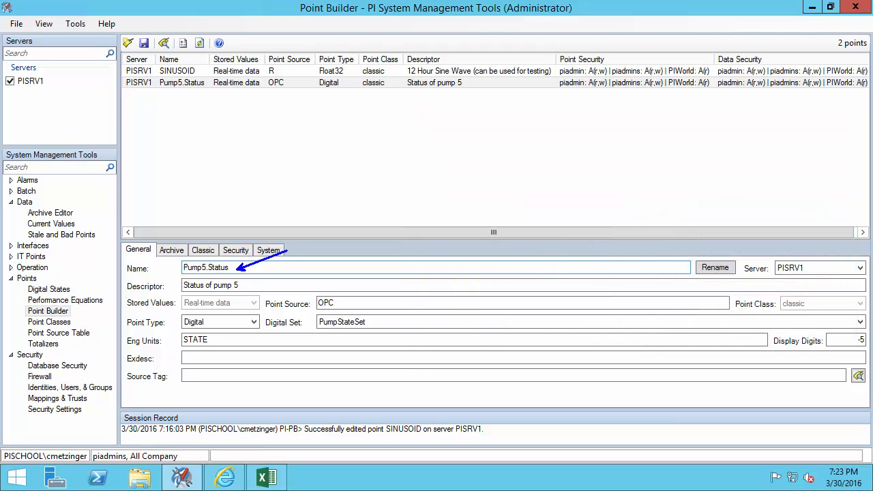
pyautogui.click(239, 254)
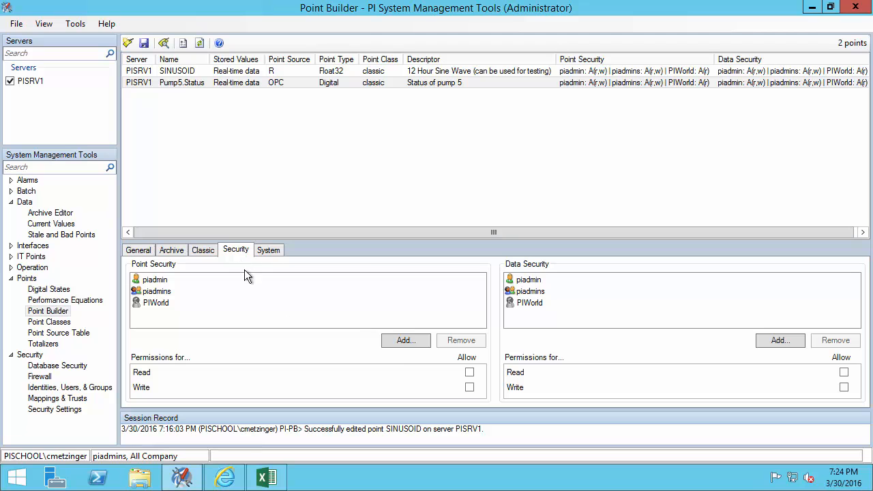
# - Add All Company, Consultants and PI Coresight to Pump5.Status point security with Read allowed
pyautogui.click(403, 341)
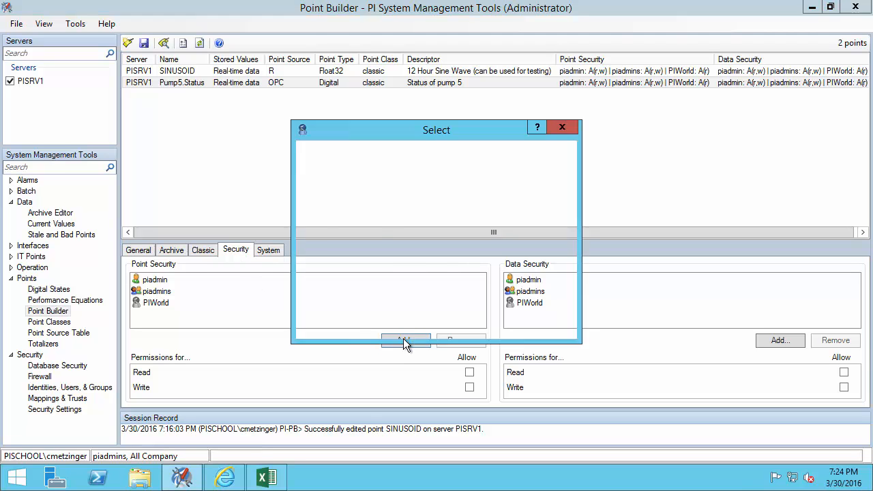
pyautogui.click(361, 208)
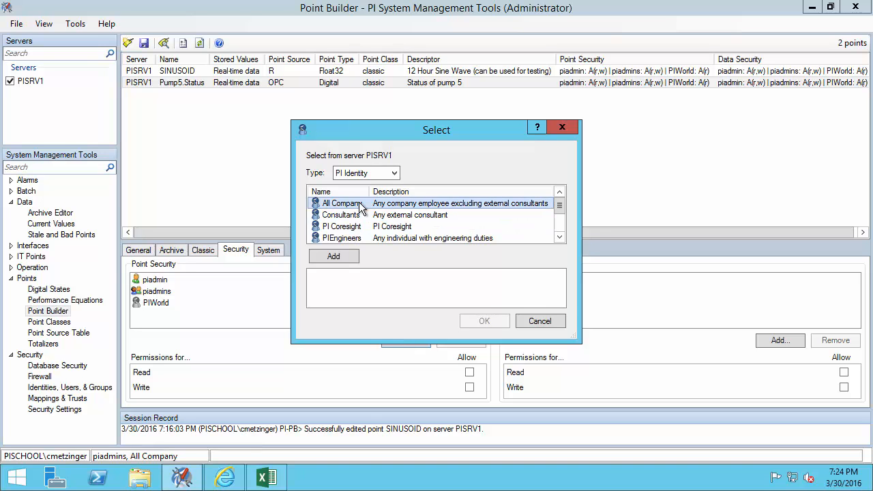
pyautogui.keyDown('shift'); pyautogui.click(362, 227); pyautogui.keyUp('shift')
pyautogui.click(346, 258)
pyautogui.click(472, 321)
pyautogui.click(469, 373)
pyautogui.click(470, 387)
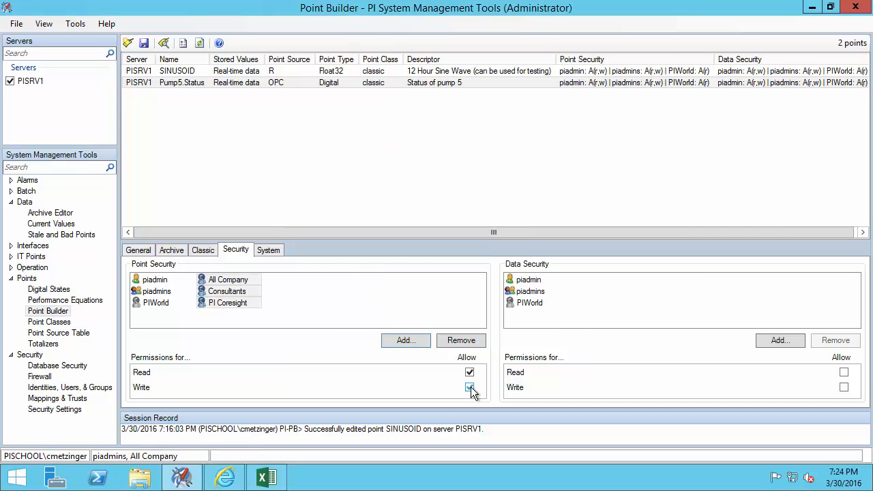
# - Save, then grant All Company, Consultants and PI Coresight read-only data security and save again
pyautogui.click(144, 43)
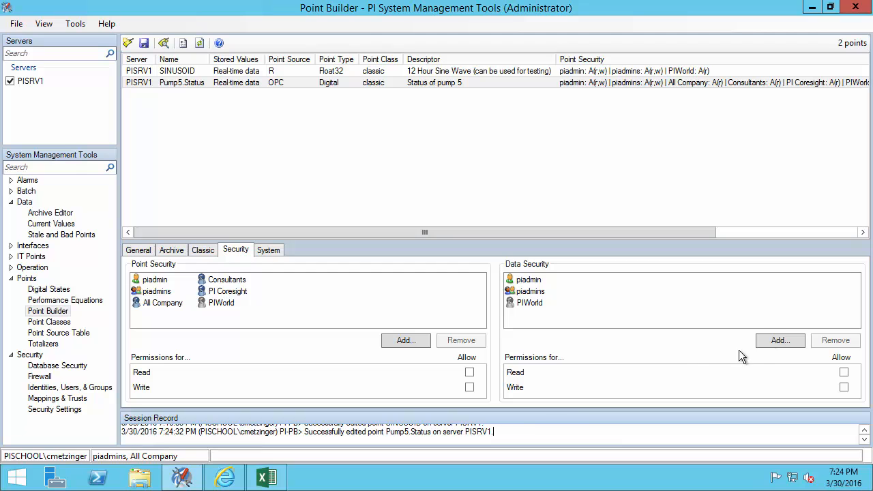
pyautogui.click(780, 341)
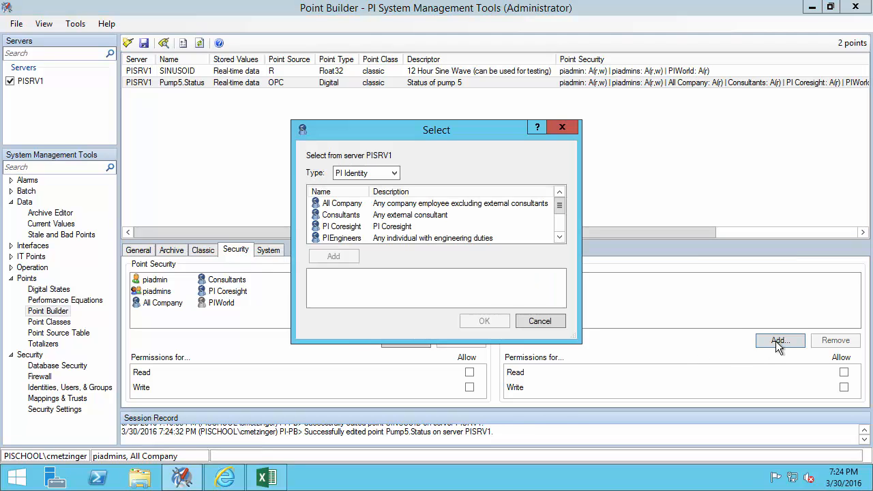
pyautogui.click(399, 206)
pyautogui.keyDown('shift'); pyautogui.click(365, 226); pyautogui.keyUp('shift')
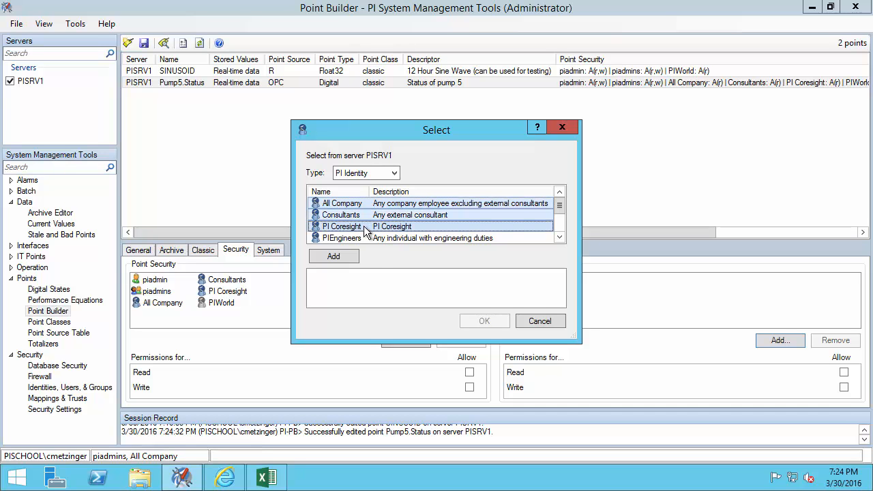
pyautogui.click(334, 257)
pyautogui.click(487, 322)
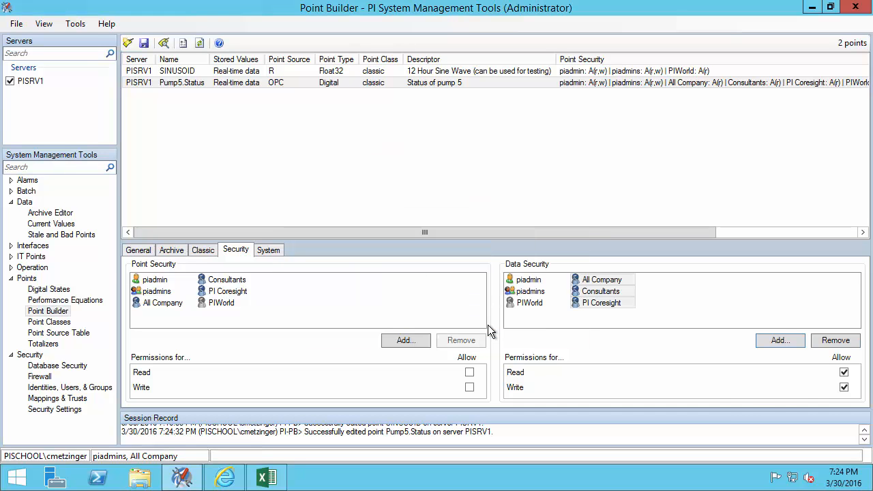
pyautogui.click(843, 387)
pyautogui.click(144, 43)
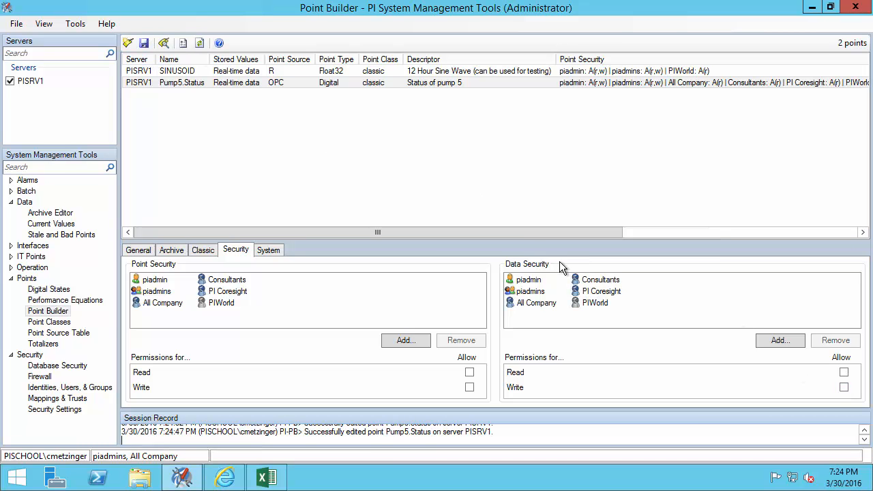
# - Review the Consultants and All Company entries in both data and point security
pyautogui.click(588, 281)
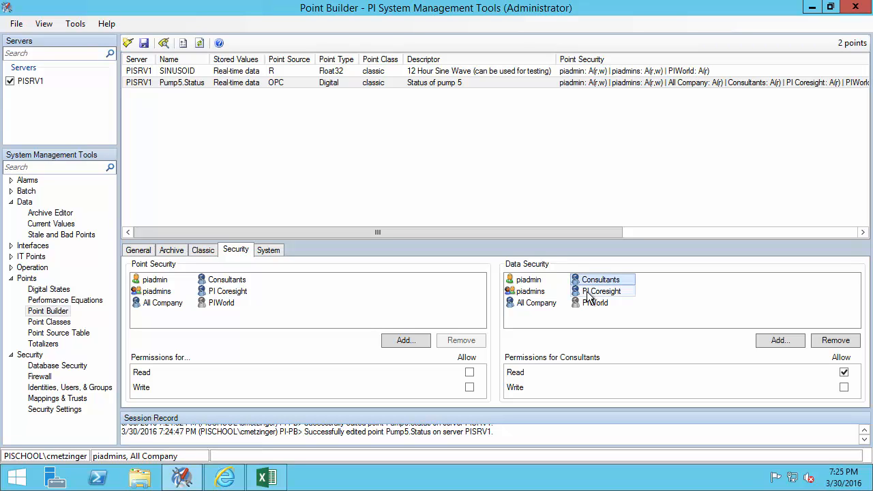
pyautogui.click(554, 304)
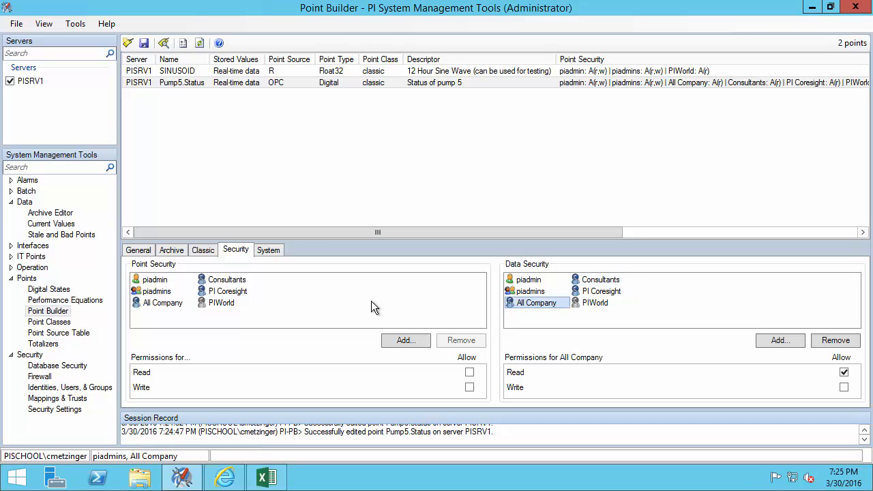
pyautogui.click(227, 281)
pyautogui.click(166, 304)
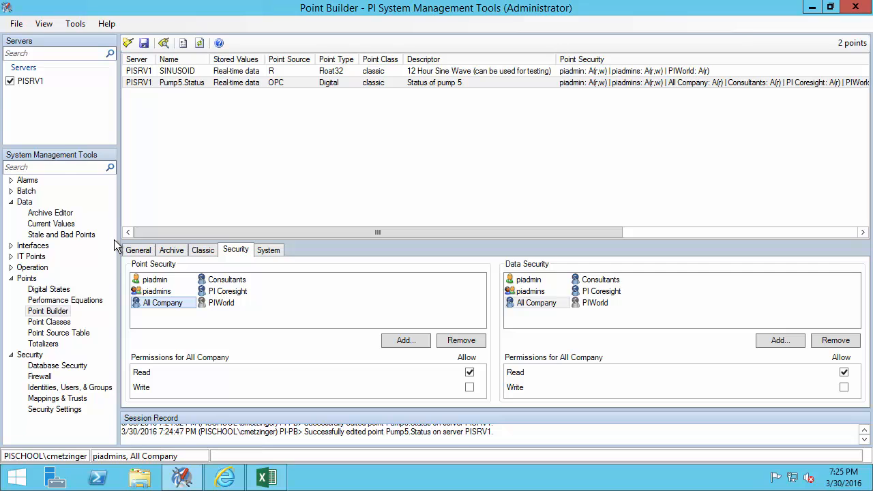
pyautogui.click(17, 477)
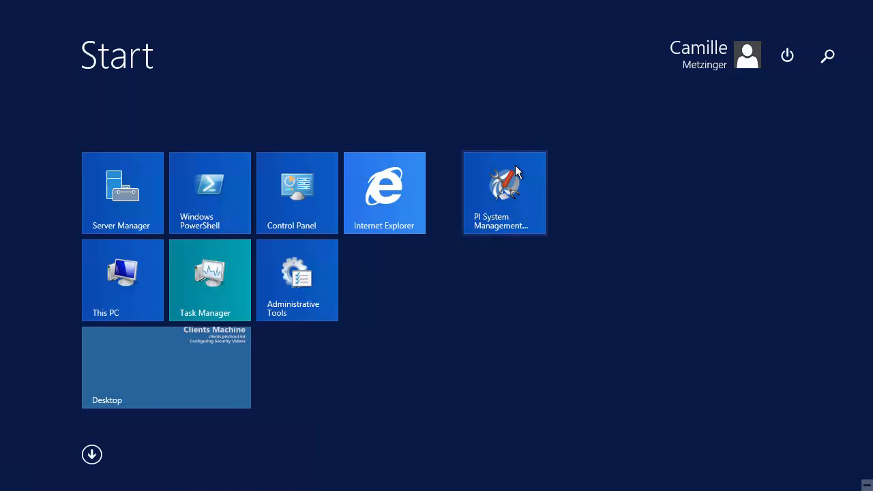
# - Launch PI System Management Tools as a different user, entering that user's name and password
pyautogui.rightClick(516, 165)
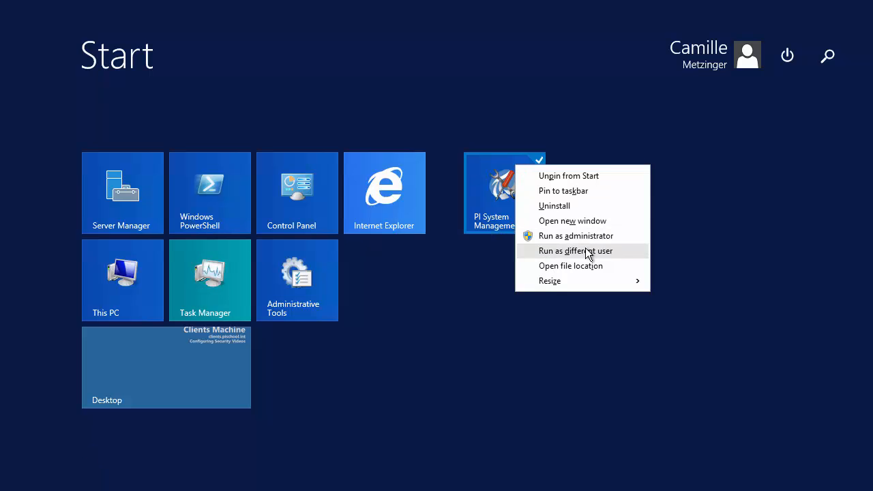
pyautogui.click(586, 252)
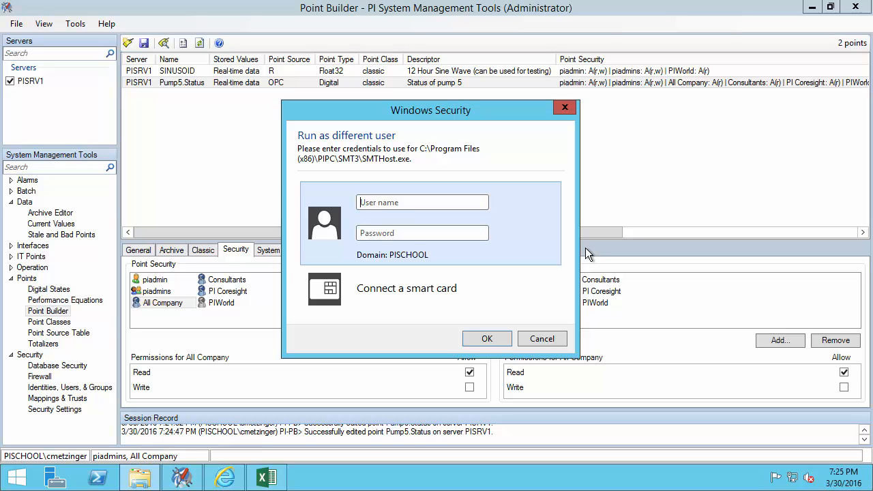
pyautogui.write('iuserP@ssw0rd')
pyautogui.press('Return')
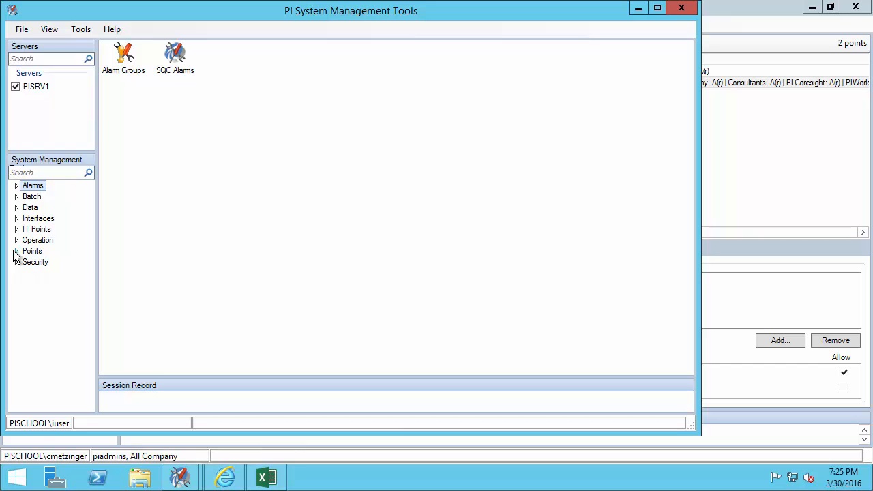
# - As the other user, search all tags in Point Builder, which returns only Pump5.Status
pyautogui.click(16, 251)
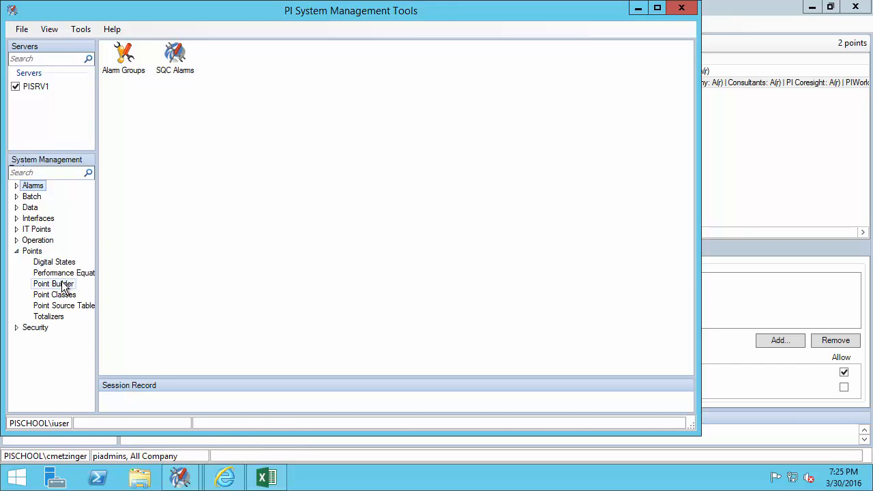
pyautogui.click(64, 285)
pyautogui.click(142, 49)
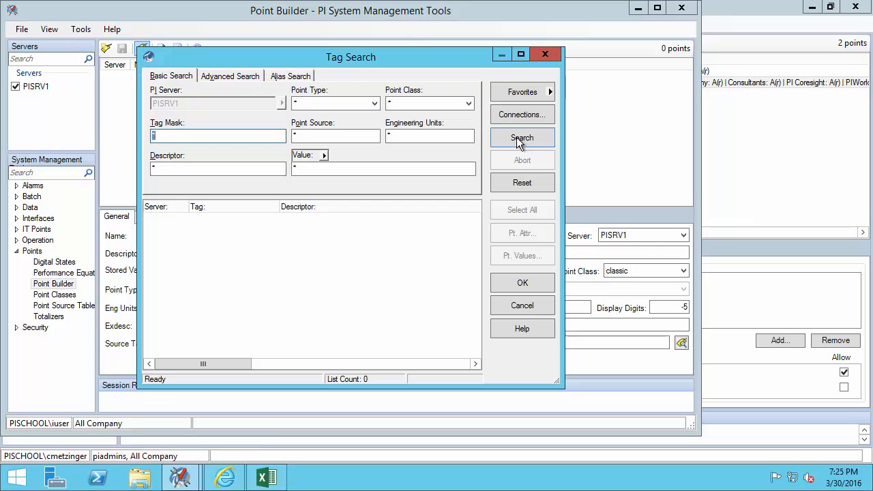
pyautogui.click(517, 138)
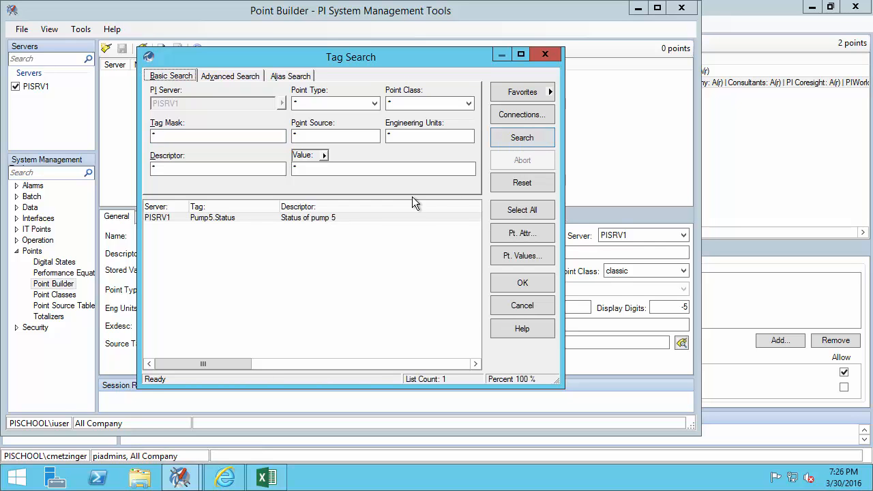
pyautogui.hotkey('ctrl', '2')
pyautogui.moveTo(319, 230); pyautogui.dragTo(360, 266)
# - Run PI System Management Tools with the consultant's user name and password and open Point Builder
pyautogui.click(17, 477)
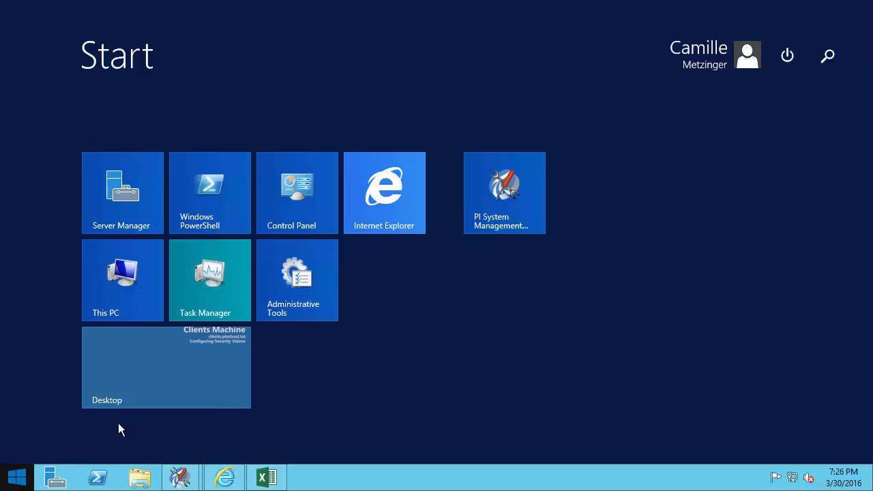
pyautogui.rightClick(500, 180)
pyautogui.click(565, 264)
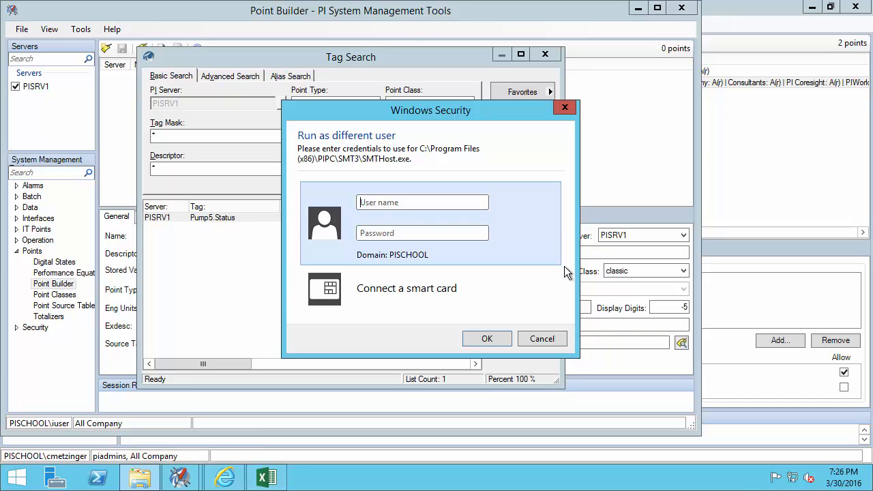
pyautogui.write('sconsultant********')
pyautogui.press('Return')
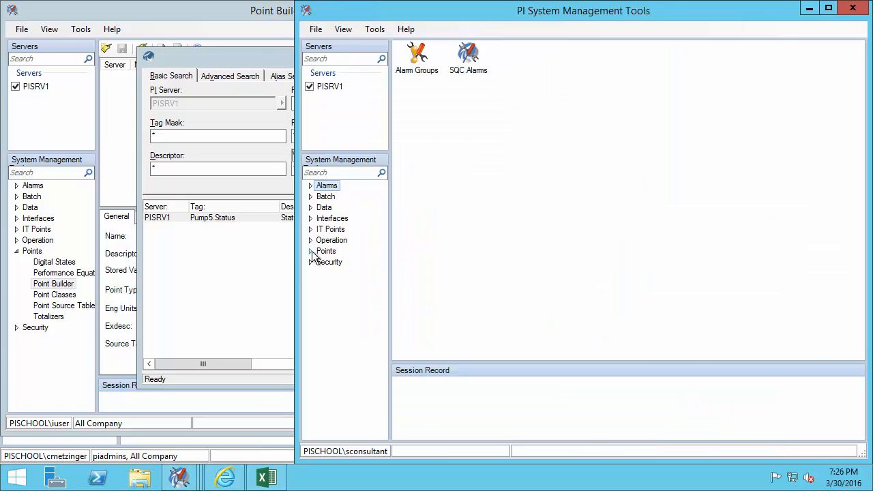
pyautogui.click(310, 251)
pyautogui.click(348, 283)
# - As the consultant, search all tags, finding only Pump5.Status, then return to the PI Builder workbook
pyautogui.click(434, 49)
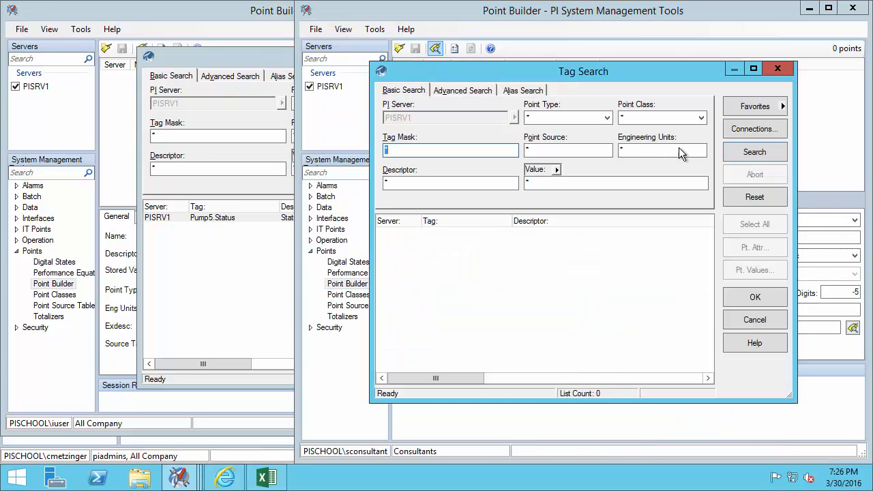
pyautogui.click(754, 153)
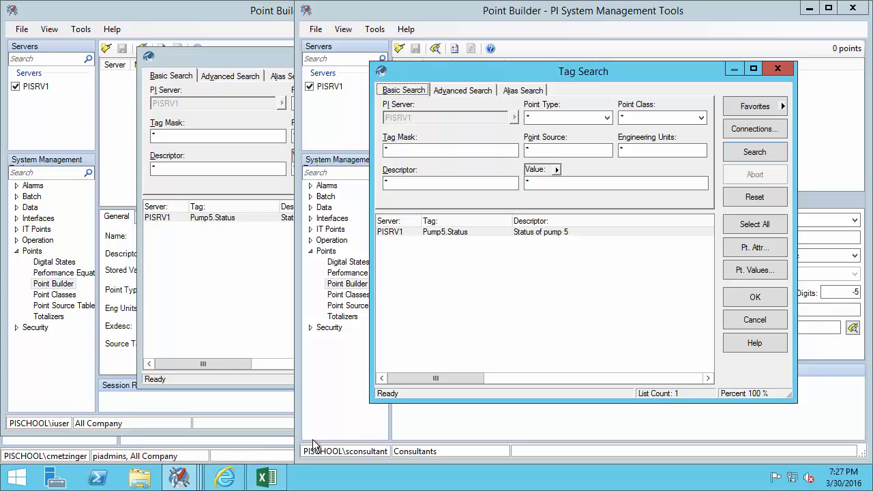
pyautogui.click(266, 478)
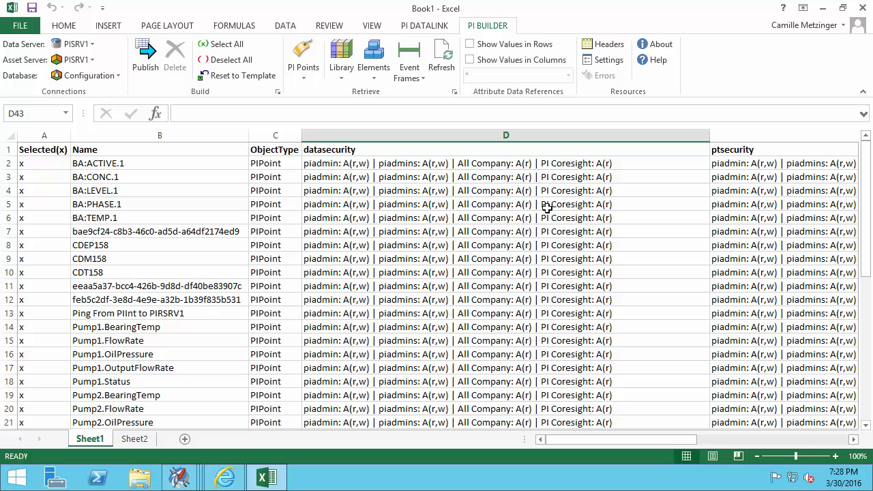
pyautogui.moveTo(867, 174); pyautogui.dragTo(868, 319)
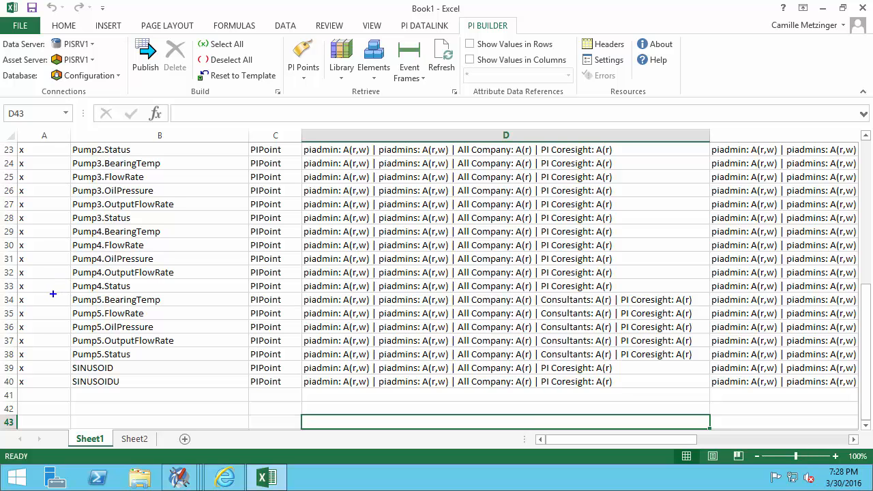
pyautogui.moveTo(65, 295); pyautogui.dragTo(240, 354)
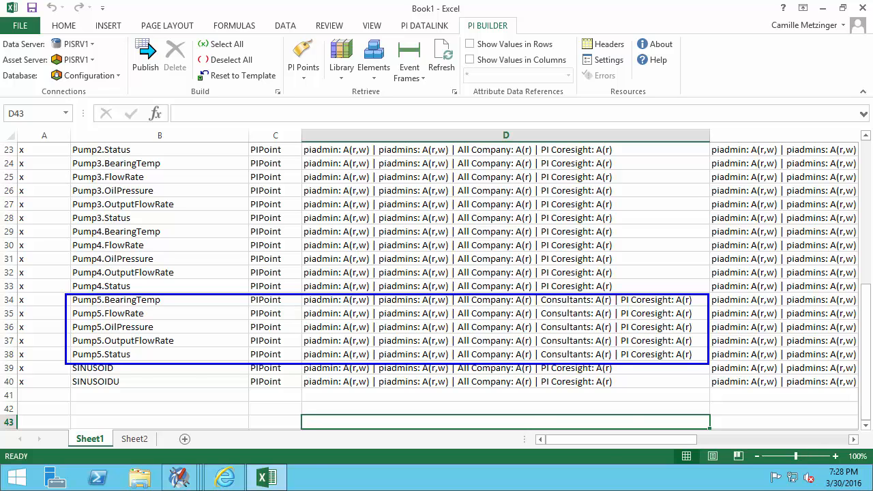
pyautogui.moveTo(575, 440)
pyautogui.mouseDown()
pyautogui.moveTo(723, 455)
pyautogui.moveTo(628, 448)
pyautogui.mouseUp()
pyautogui.moveTo(865, 341); pyautogui.dragTo(858, 188)
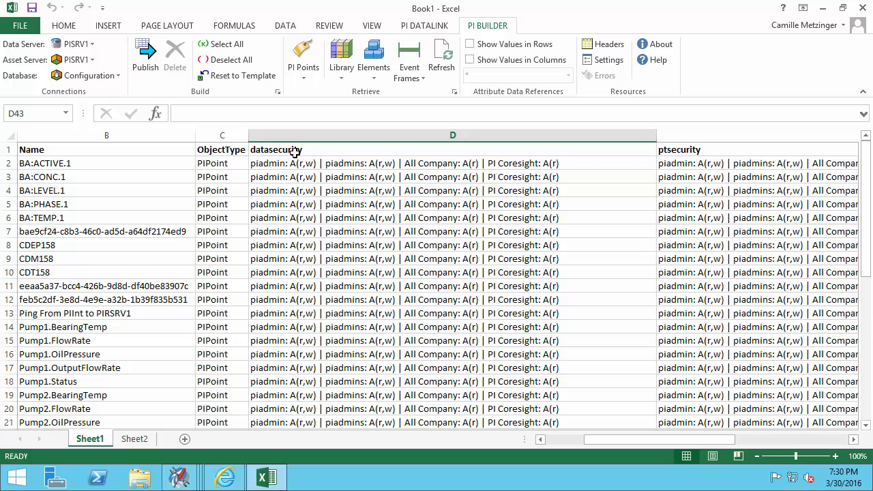
# - Publish the sheet's point security in Edit Only mode, then return to the other user's Tag Search
pyautogui.click(145, 58)
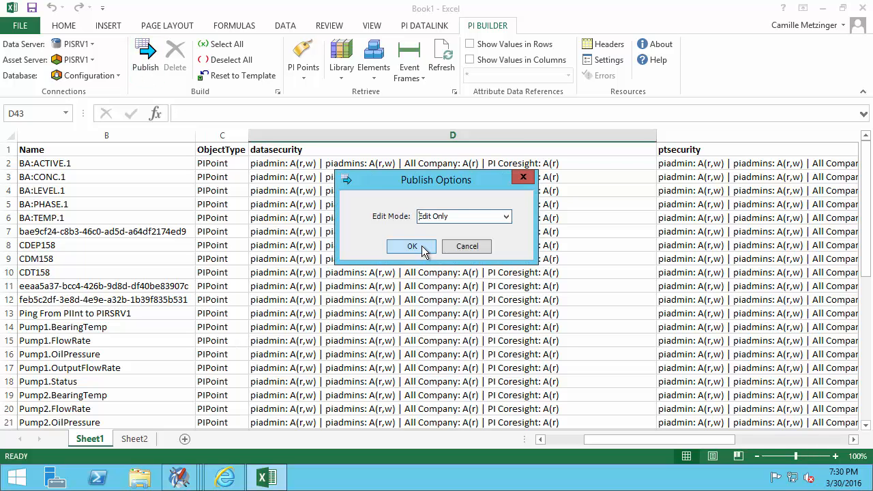
pyautogui.click(412, 246)
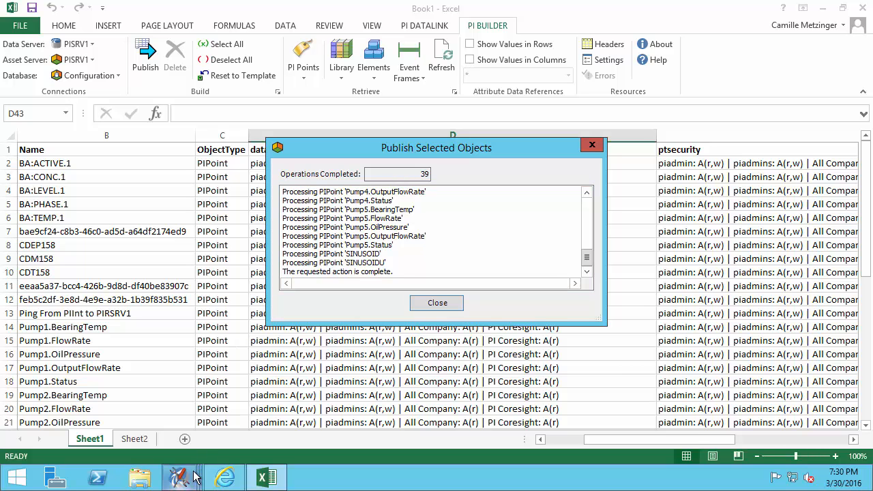
pyautogui.moveTo(191, 481)
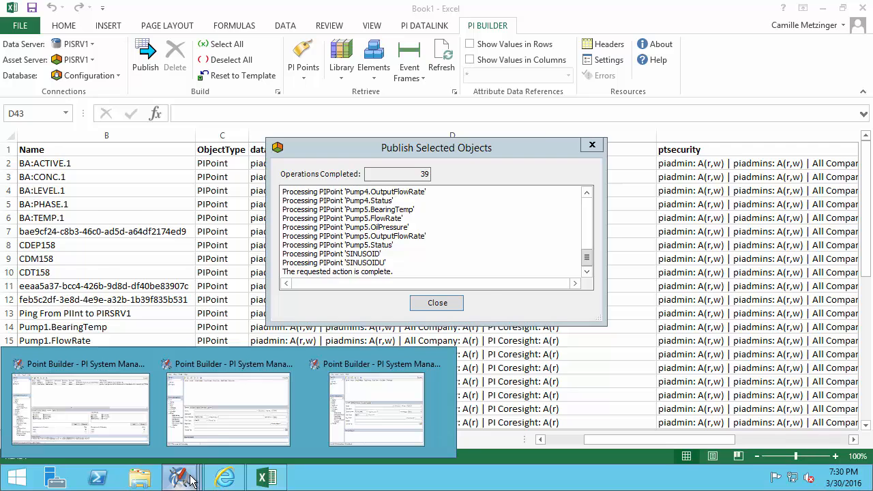
pyautogui.click(219, 410)
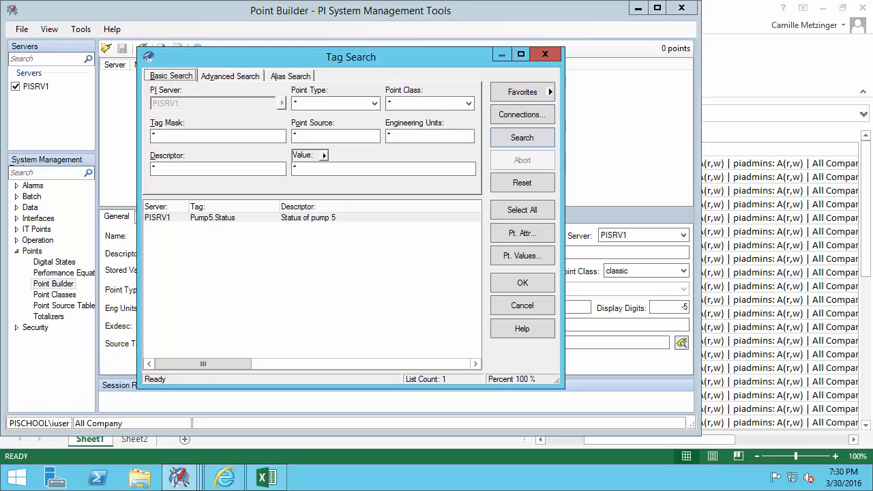
# - Rerun the other user's tag search and scroll through all 39 tags, BA:ACTIVE.1 to SINUSOIDU
pyautogui.click(547, 137)
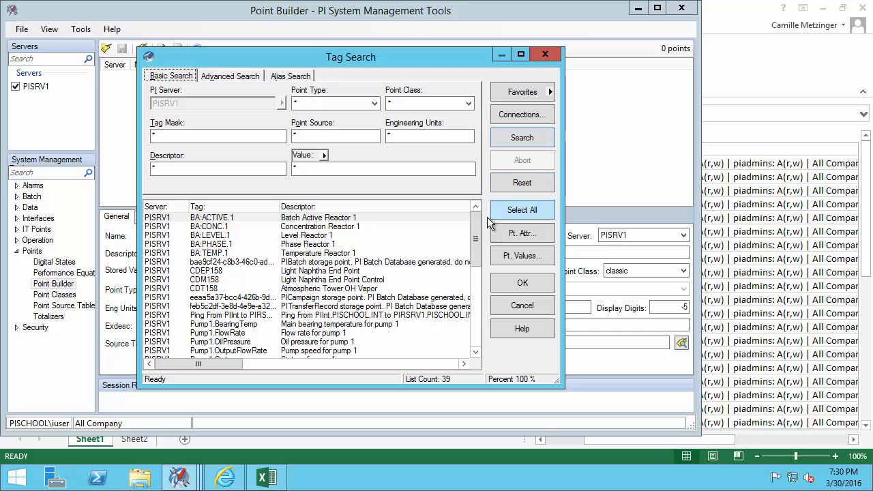
pyautogui.moveTo(479, 240); pyautogui.dragTo(488, 341)
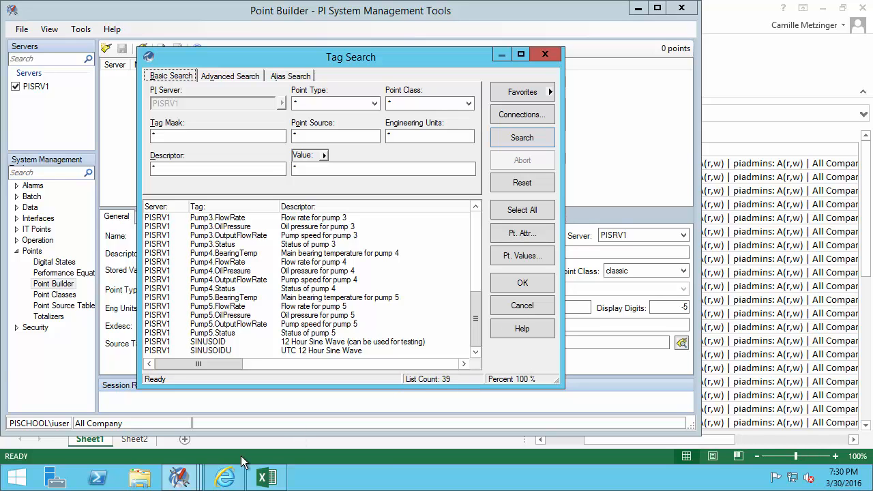
pyautogui.click(190, 483)
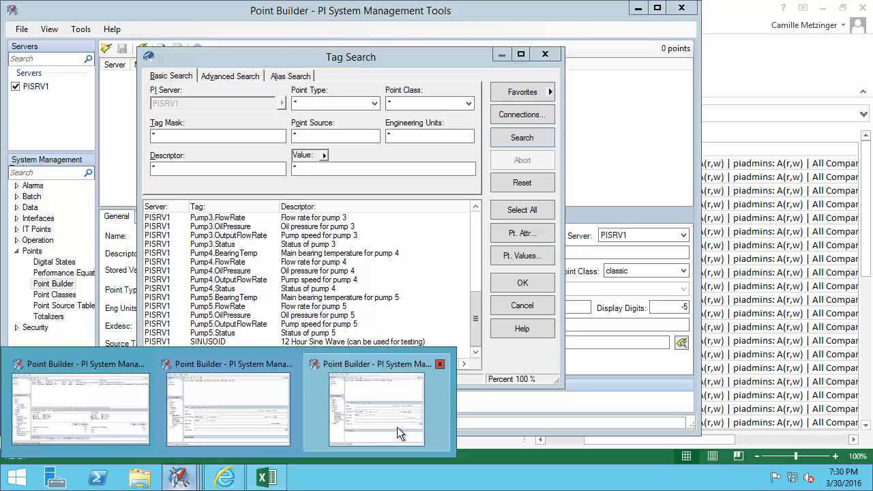
# - Run the Consultants user's tag search, confirming only the five Pump5 tags, then return to the administrator's Point Builder
pyautogui.click(397, 428)
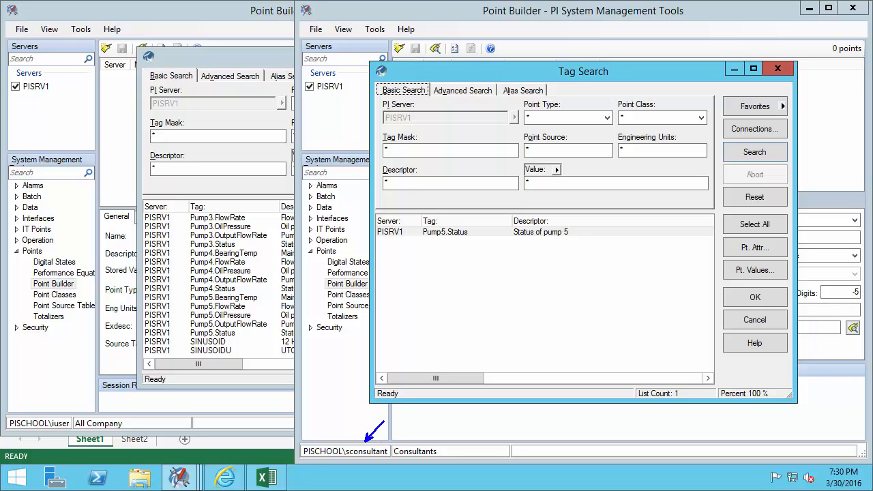
pyautogui.click(761, 153)
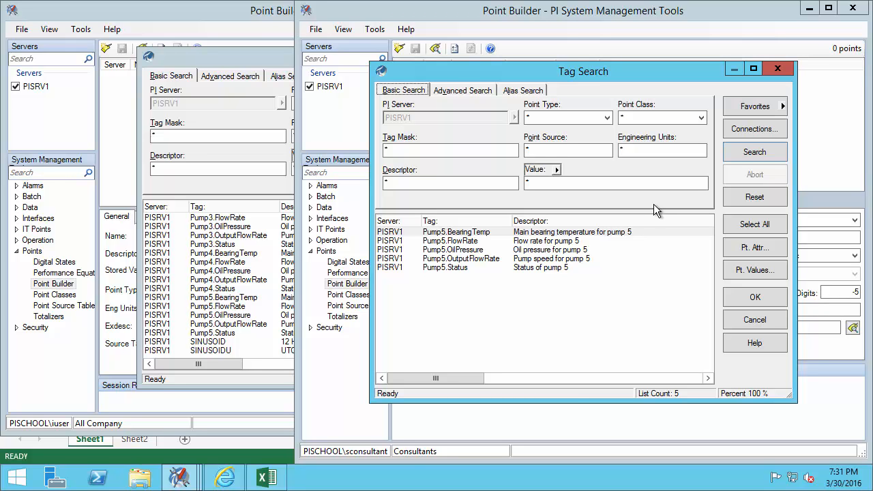
pyautogui.click(245, 21)
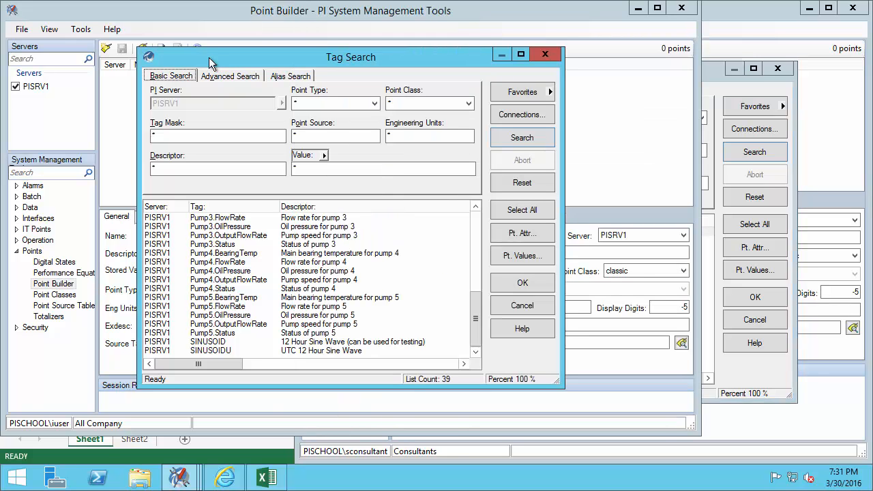
pyautogui.moveTo(180, 478)
pyautogui.click(97, 430)
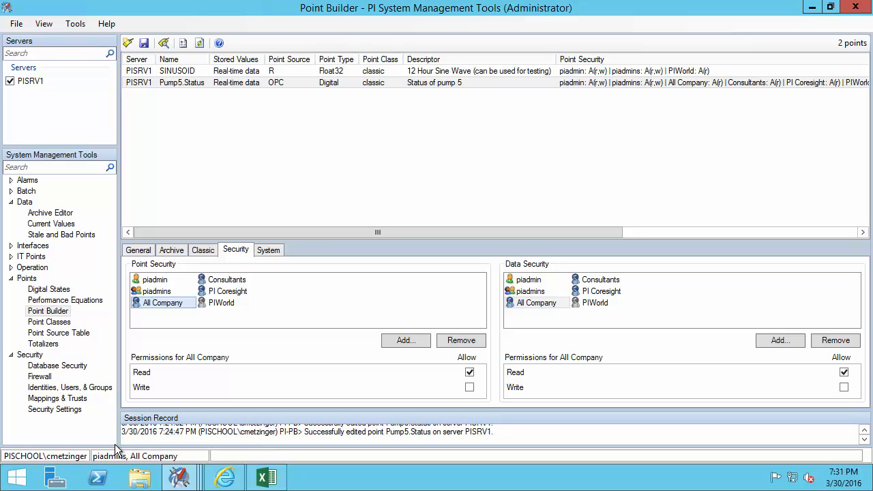
# - Create and save a new Float32 point named Test with point source L
pyautogui.click(140, 252)
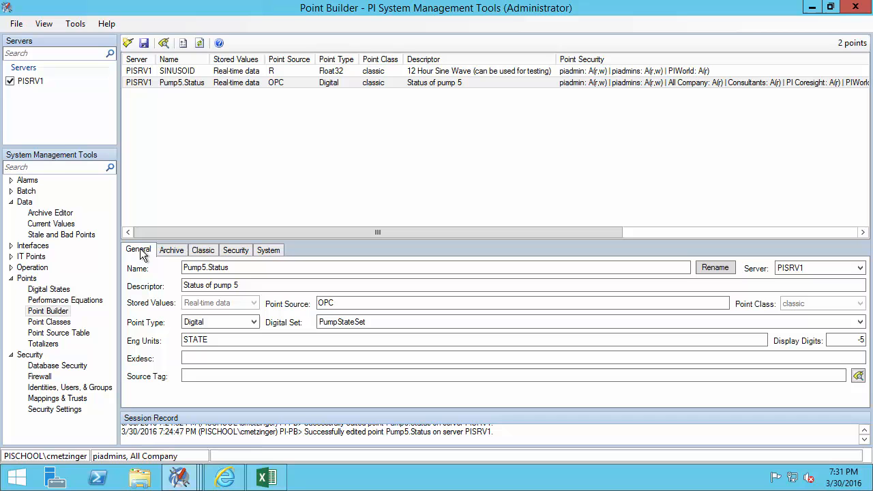
pyautogui.click(129, 44)
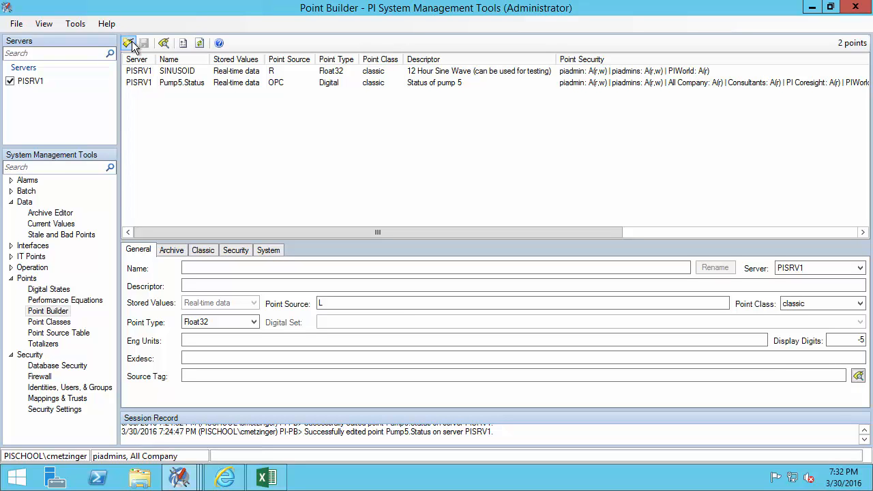
pyautogui.click(194, 267)
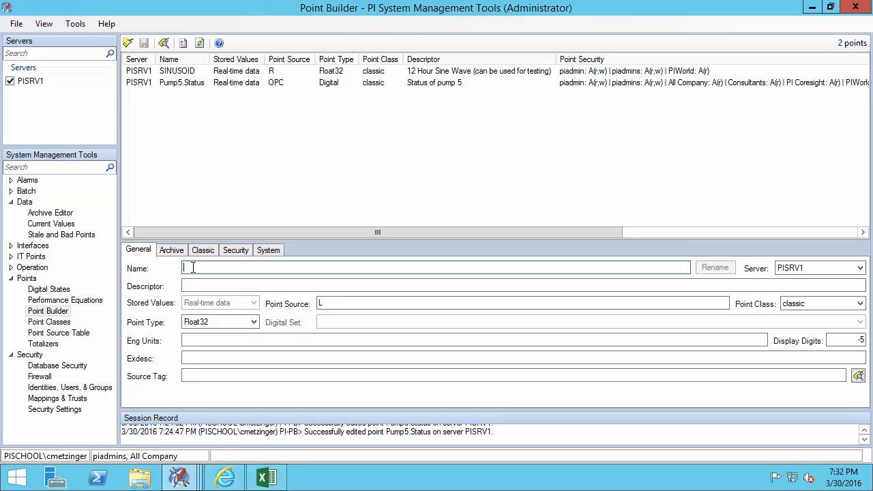
pyautogui.write('Test')
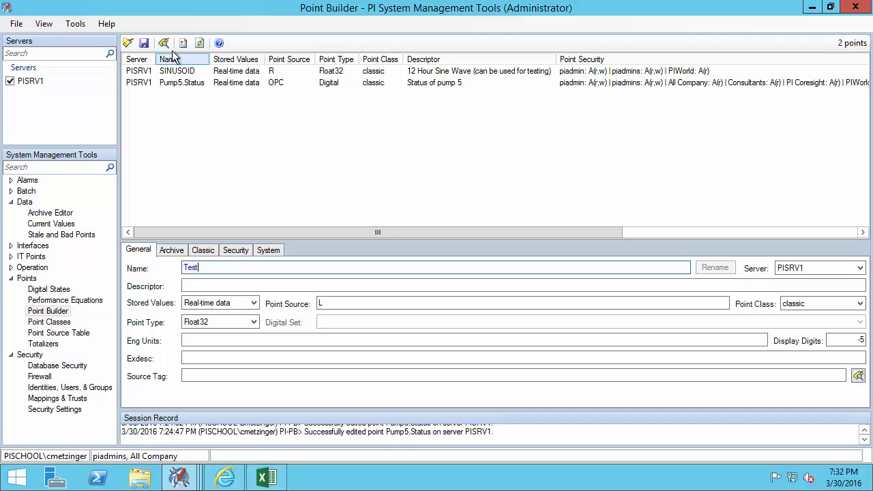
pyautogui.click(146, 44)
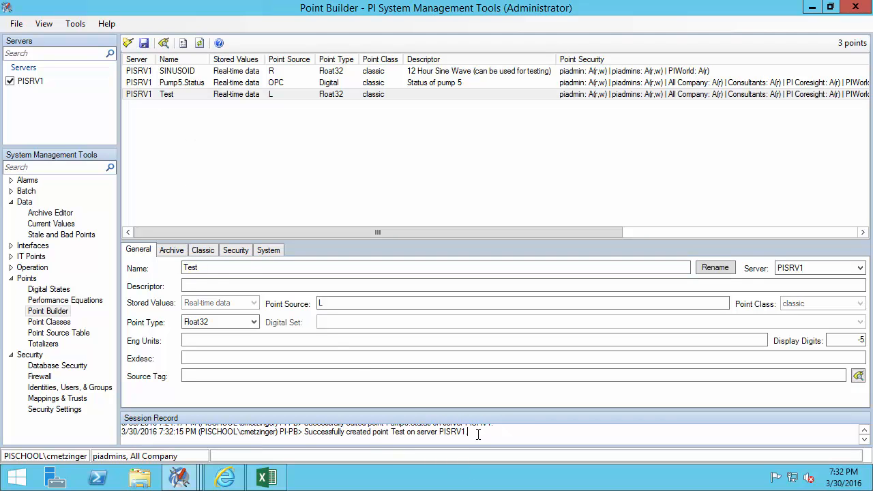
# - Show Test's point and data security: piadmin, piadmins, All Company, Consultants, PI Coresight, PIWorld
pyautogui.click(246, 251)
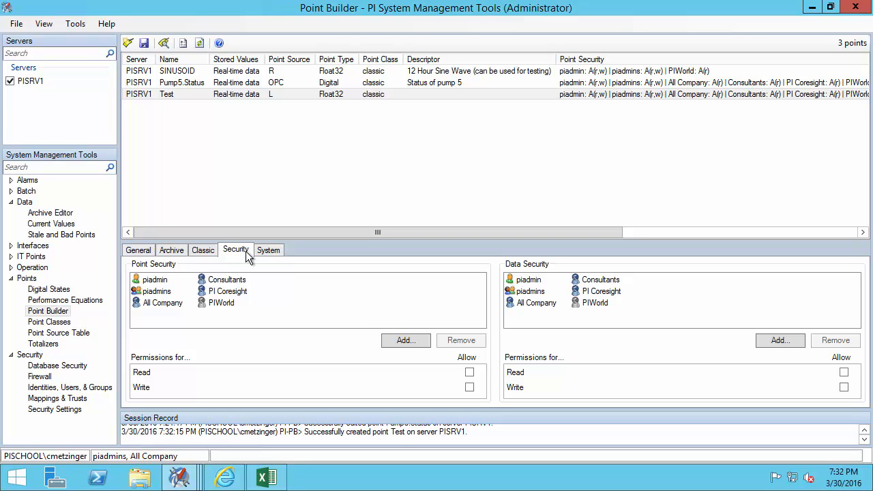
pyautogui.hotkey('ctrl', '2')
pyautogui.moveTo(128, 270)
pyautogui.mouseDown()
pyautogui.moveTo(231, 291)
pyautogui.moveTo(733, 332)
pyautogui.moveTo(826, 330)
pyautogui.mouseUp()
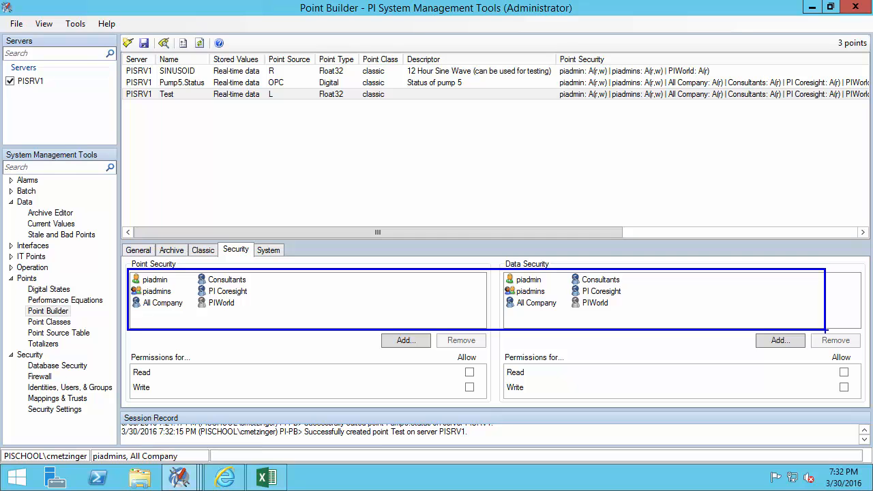
pyautogui.press('Escape')
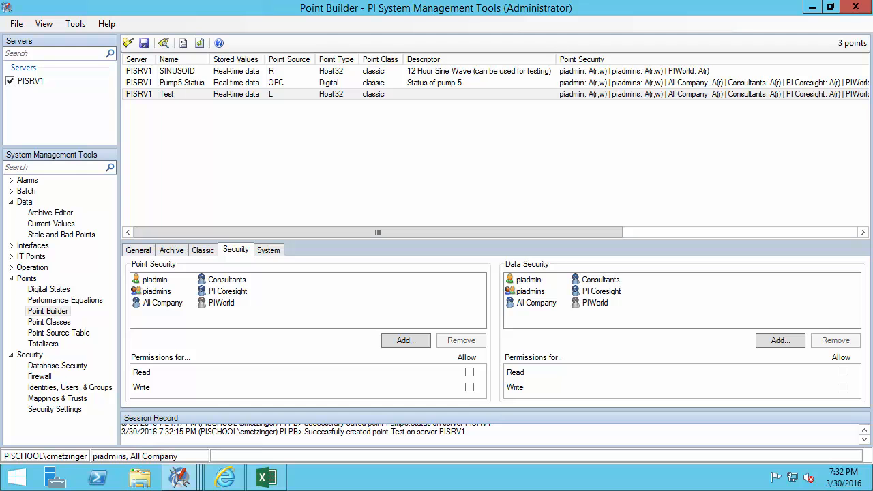
pyautogui.click(82, 366)
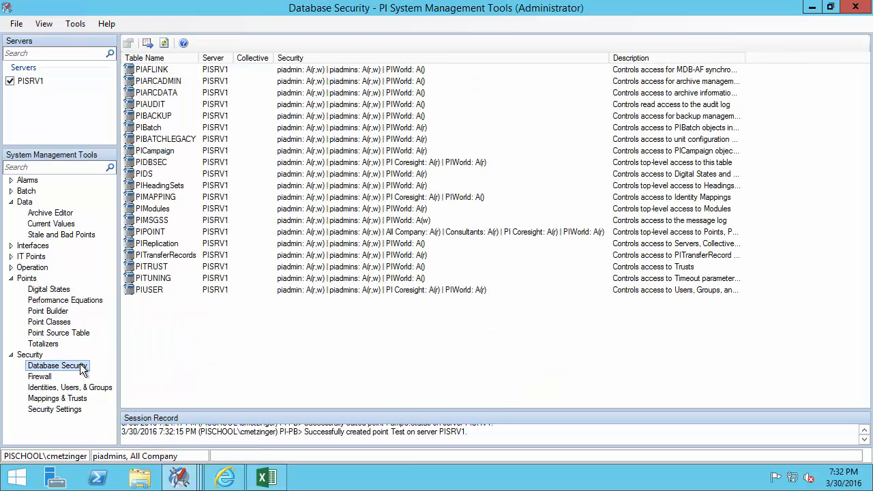
pyautogui.click(451, 233)
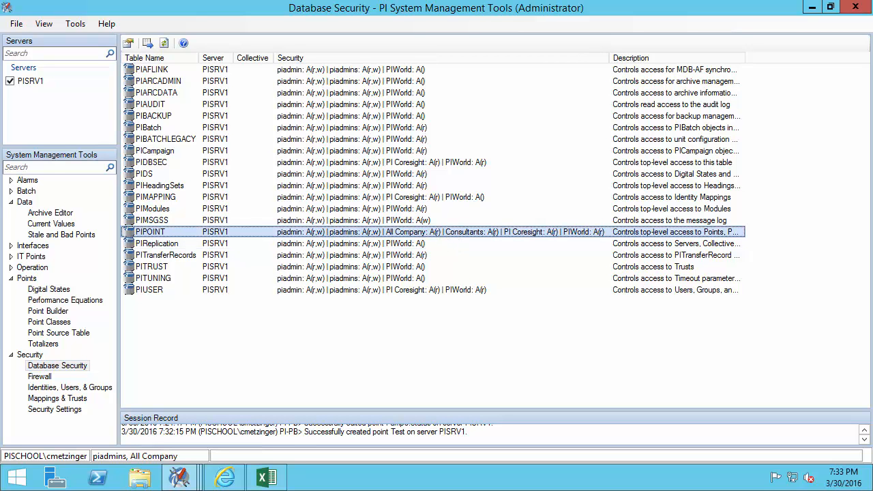
pyautogui.moveTo(268, 225); pyautogui.dragTo(607, 238)
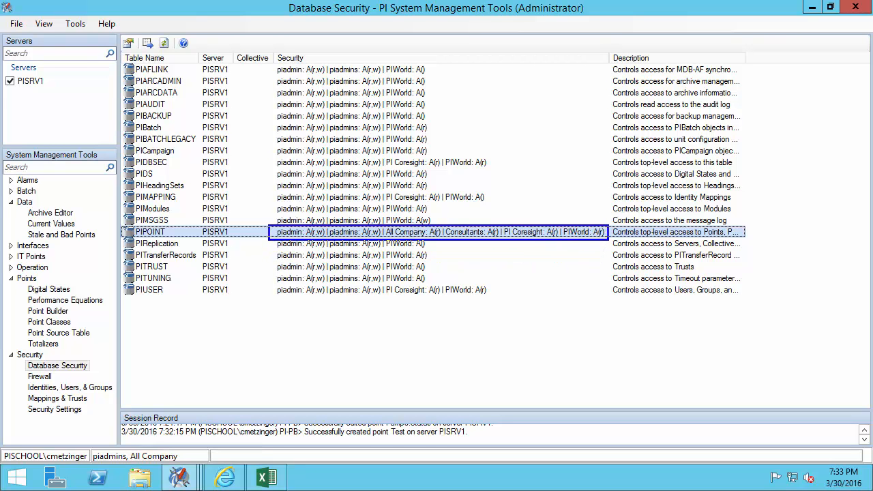
pyautogui.press('Escape')
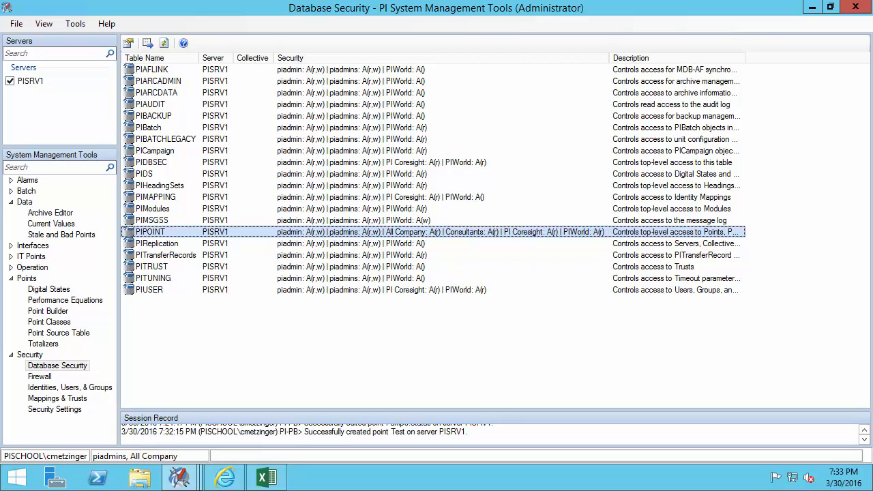
pyautogui.click(58, 312)
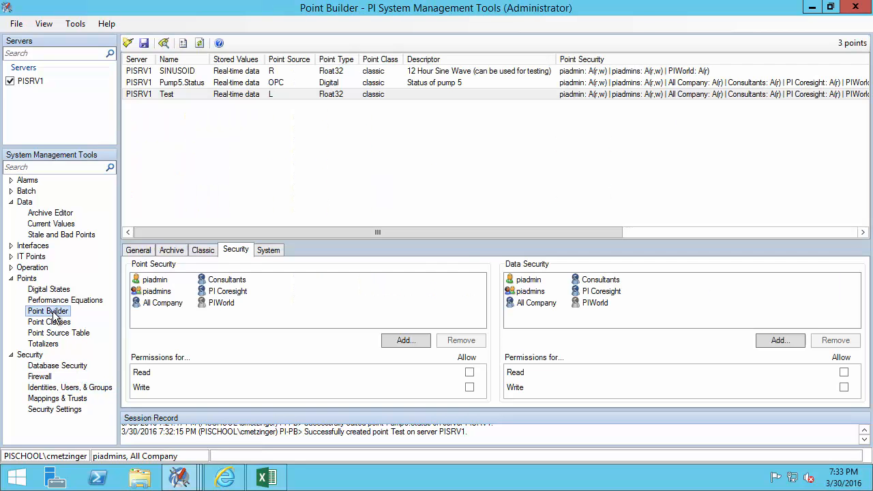
pyautogui.click(167, 281)
pyautogui.click(157, 292)
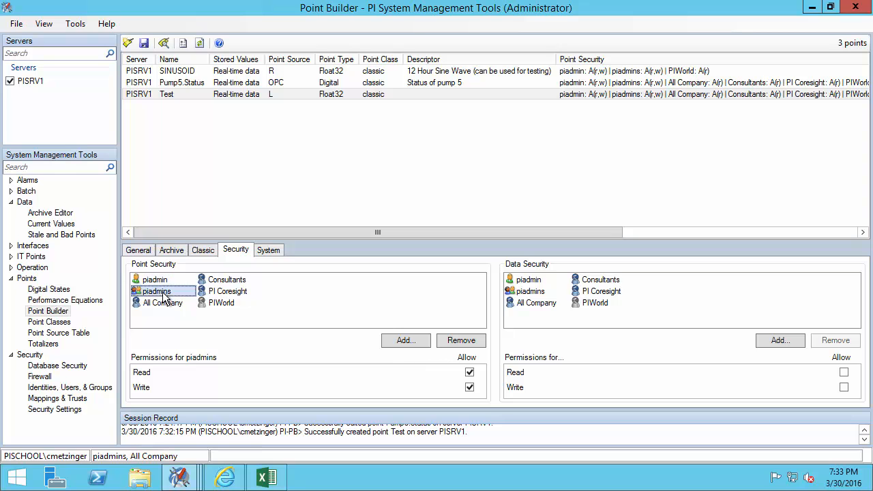
pyautogui.click(161, 305)
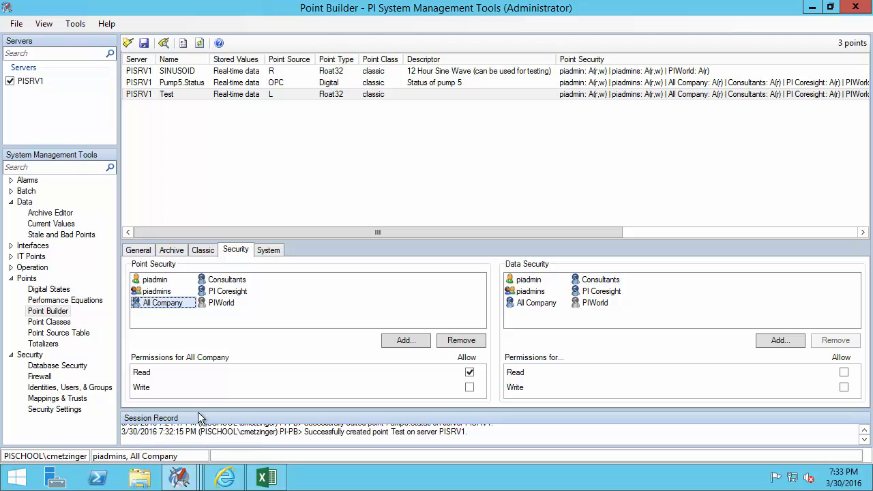
pyautogui.moveTo(174, 481)
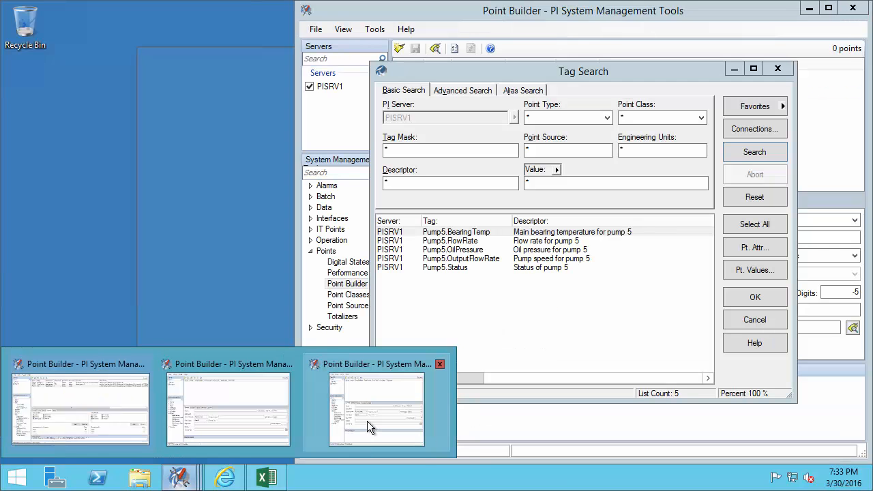
pyautogui.click(367, 421)
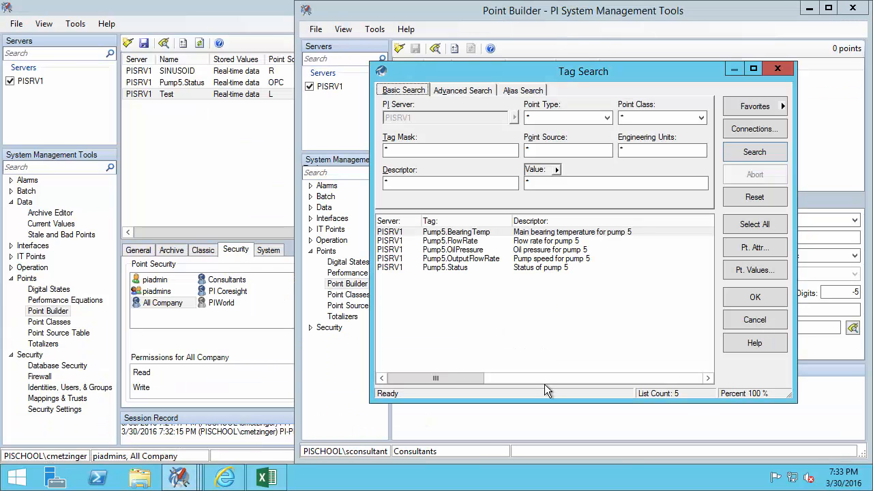
pyautogui.click(749, 153)
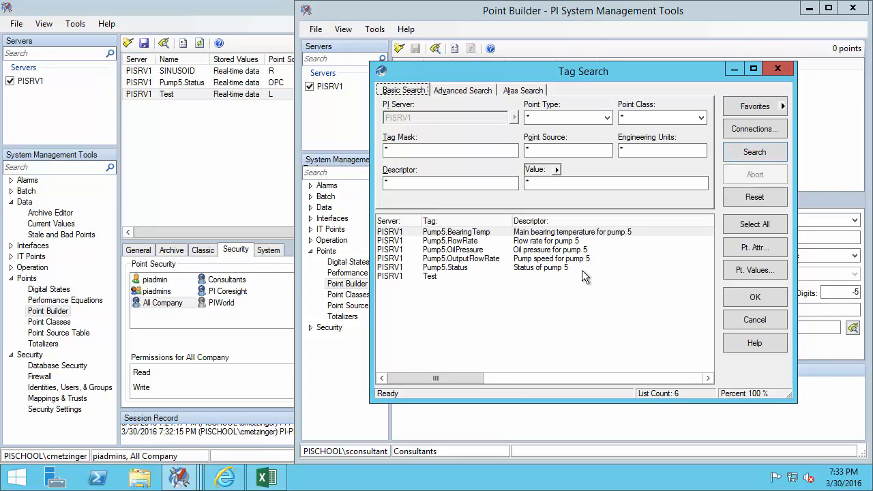
pyautogui.moveTo(442, 277)
pyautogui.click(246, 338)
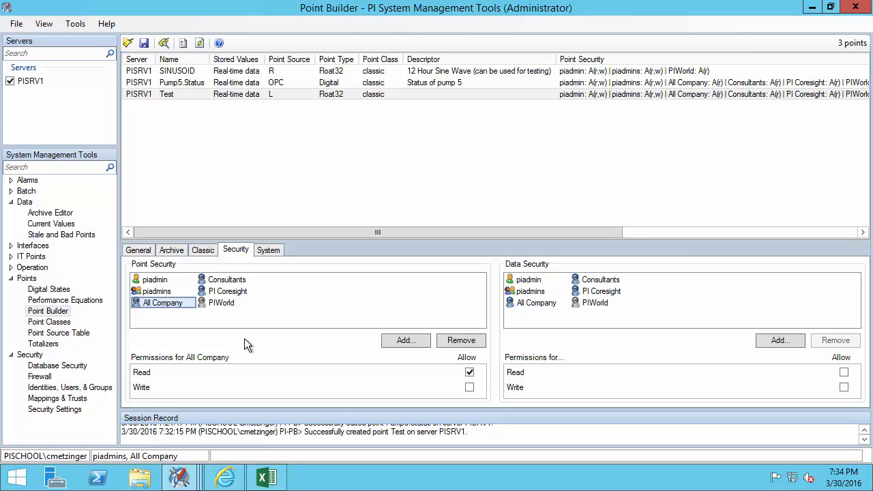
# - Remove Consultants from Test's Point Security and Data Security lists, then save the point
pyautogui.click(228, 279)
pyautogui.click(462, 341)
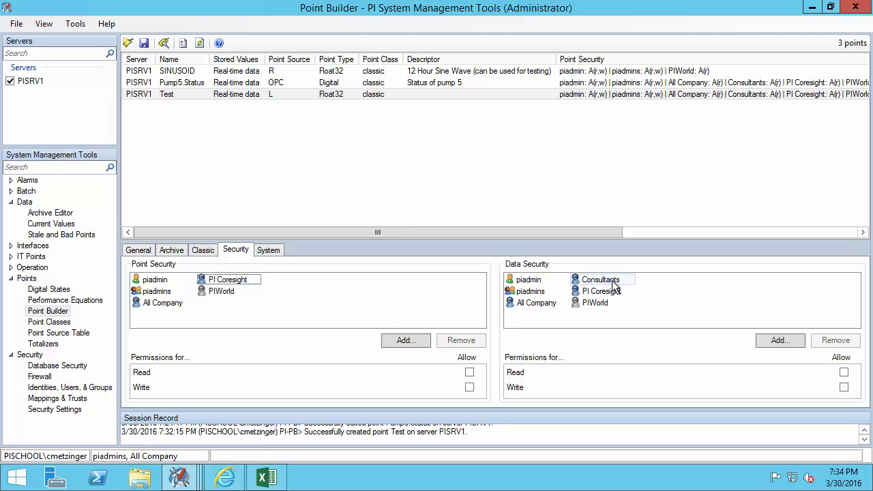
pyautogui.click(614, 283)
pyautogui.click(845, 345)
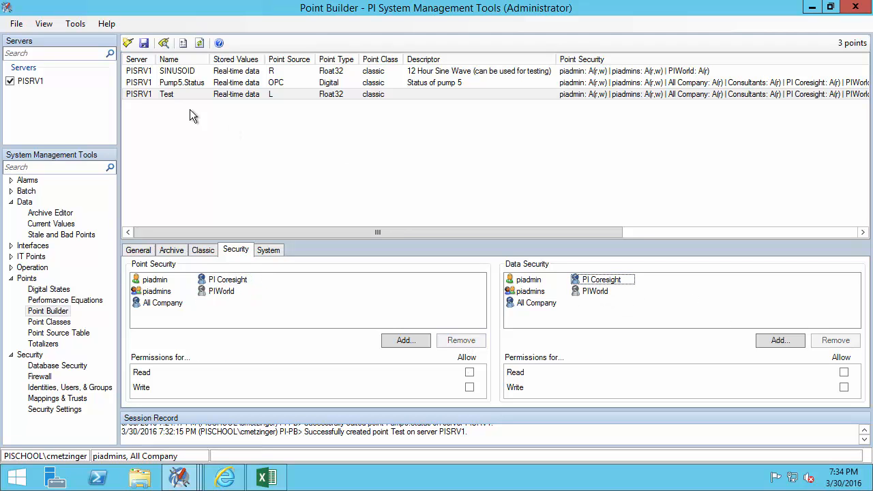
pyautogui.click(145, 43)
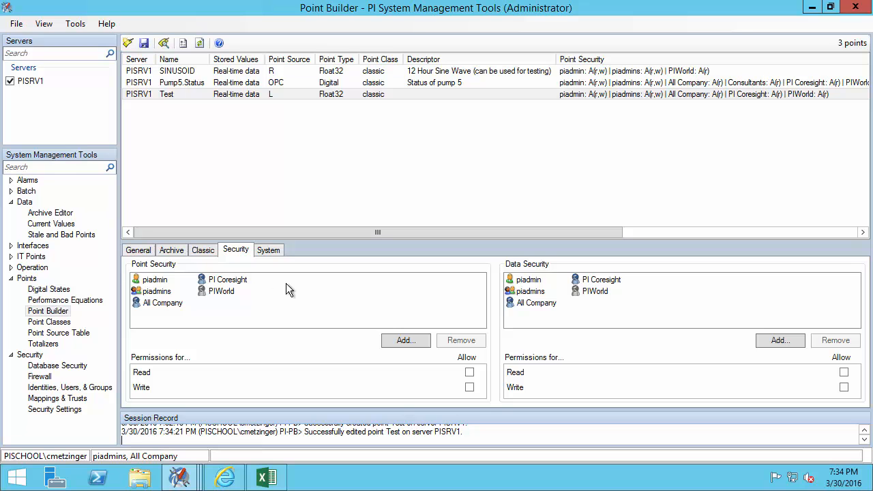